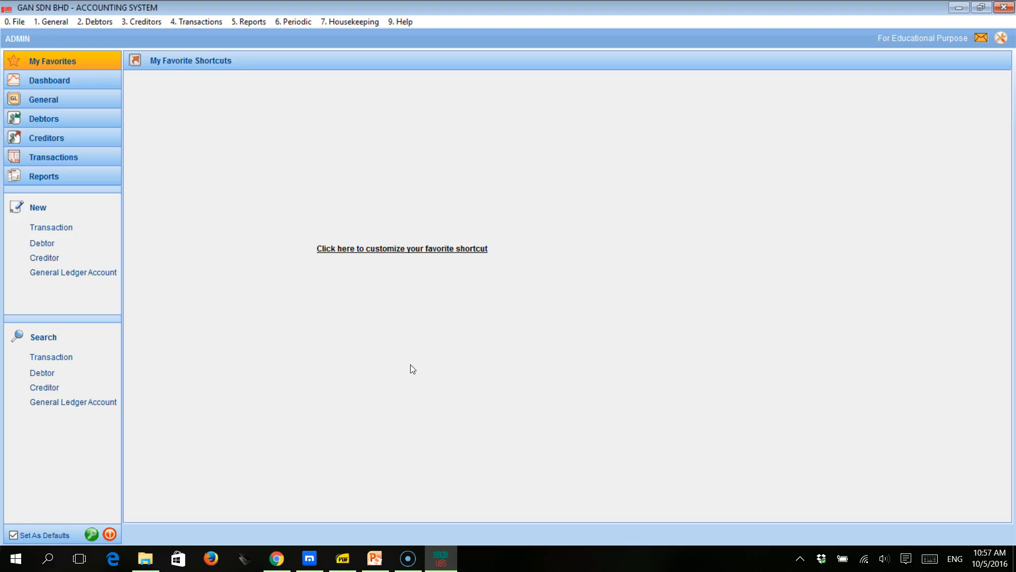
Review the exercise in lesson 3.pdf, examining the cash sale invoices of question 4 and the batch list of question 3
left_click(343, 559)
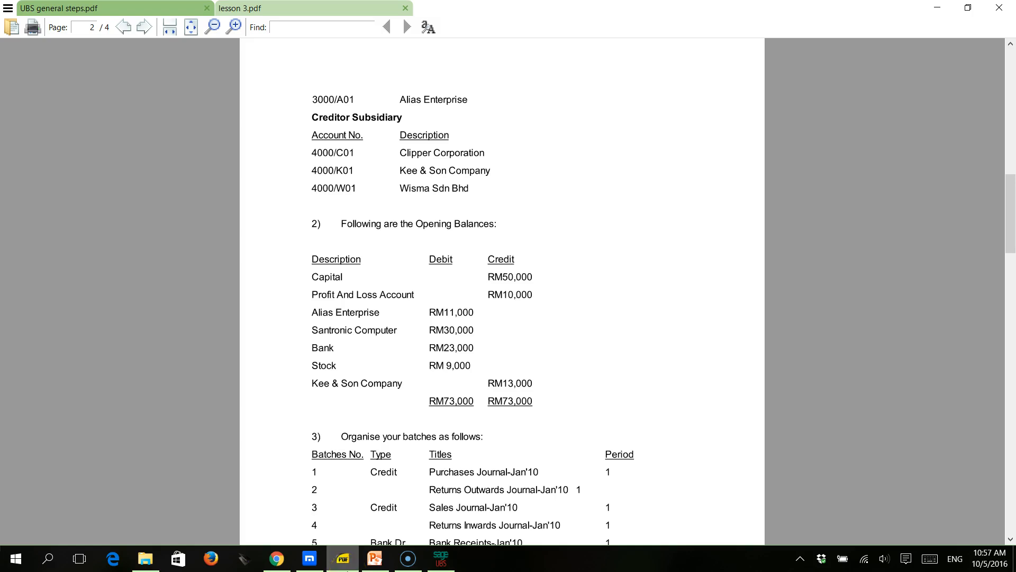
scroll(405, 411, "down", 3)
scroll(406, 412, "down", 20)
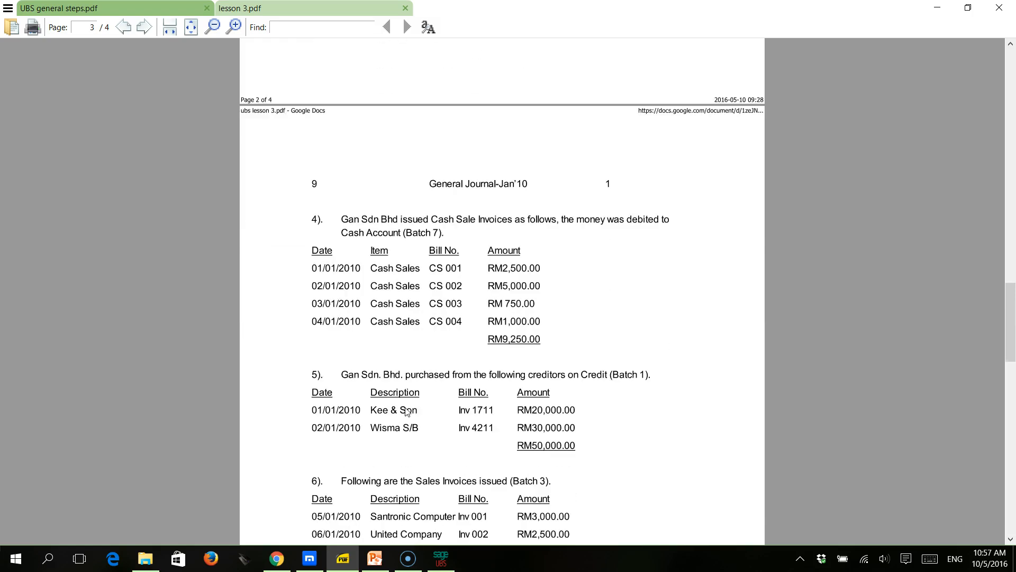
scroll(407, 411, "down", 6)
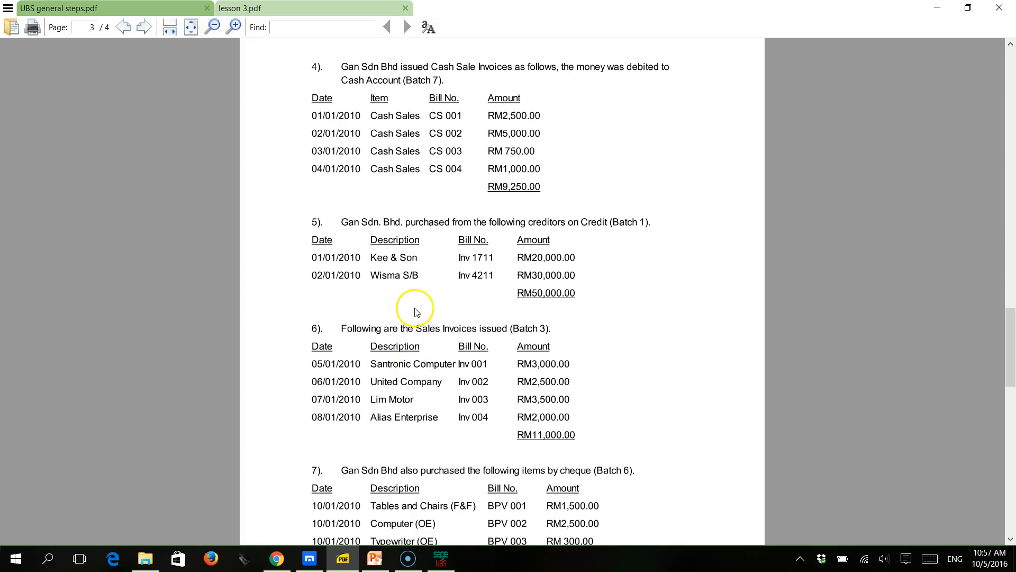
scroll(417, 312, "up", 2)
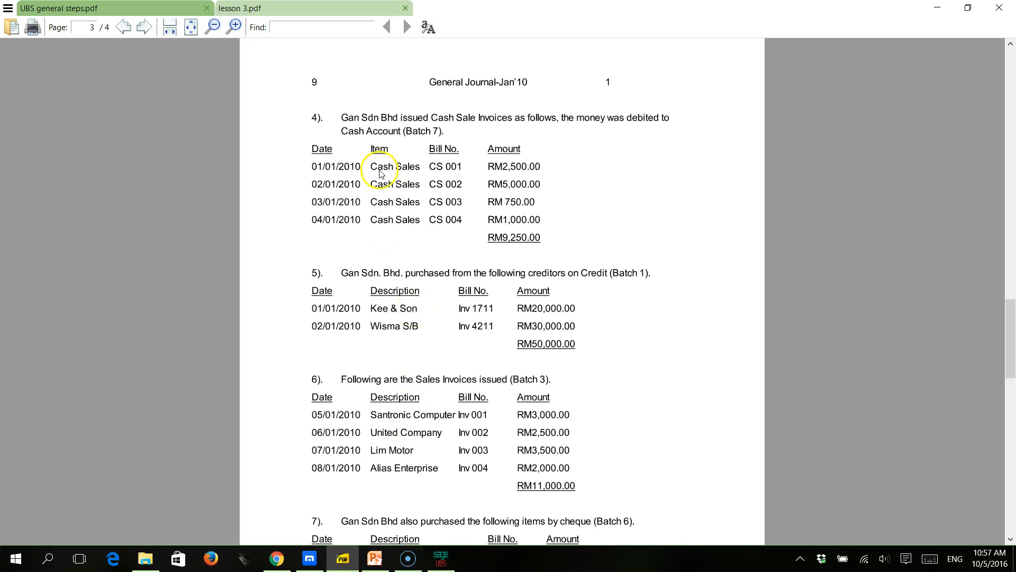
scroll(354, 158, "up", 10)
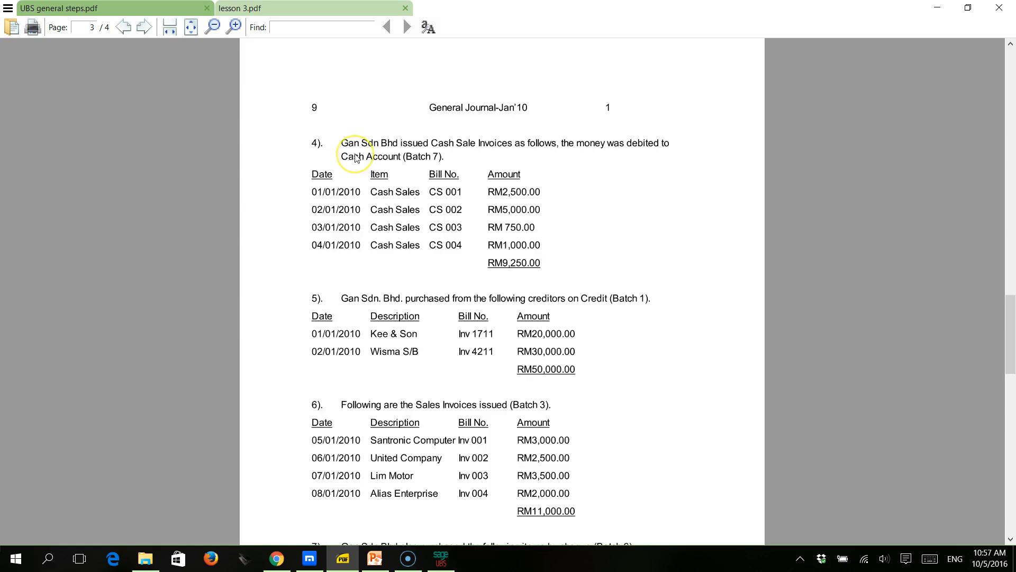
scroll(352, 156, "down", 8)
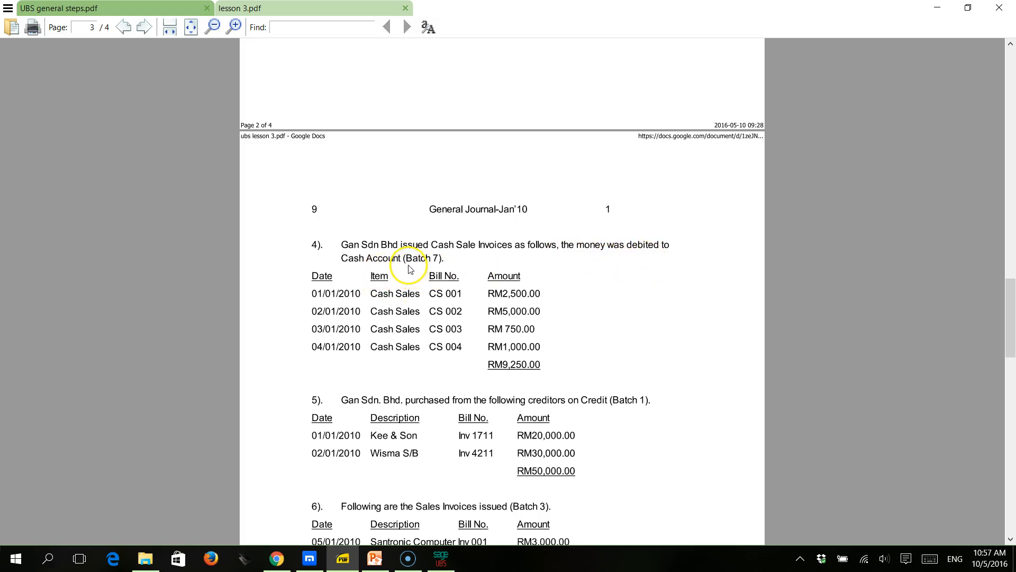
scroll(413, 259, "up", 5)
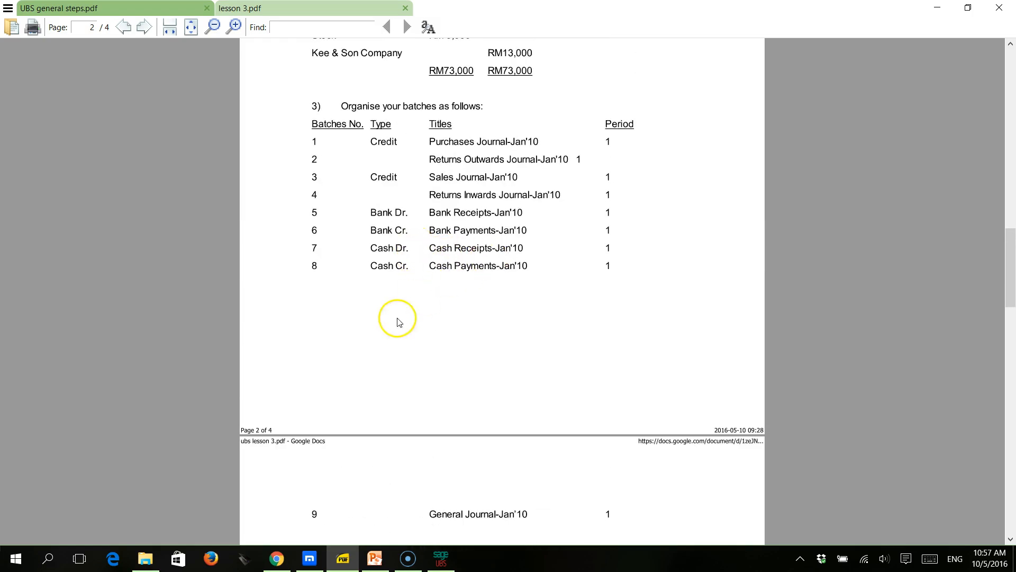
scroll(431, 347, "down", 5)
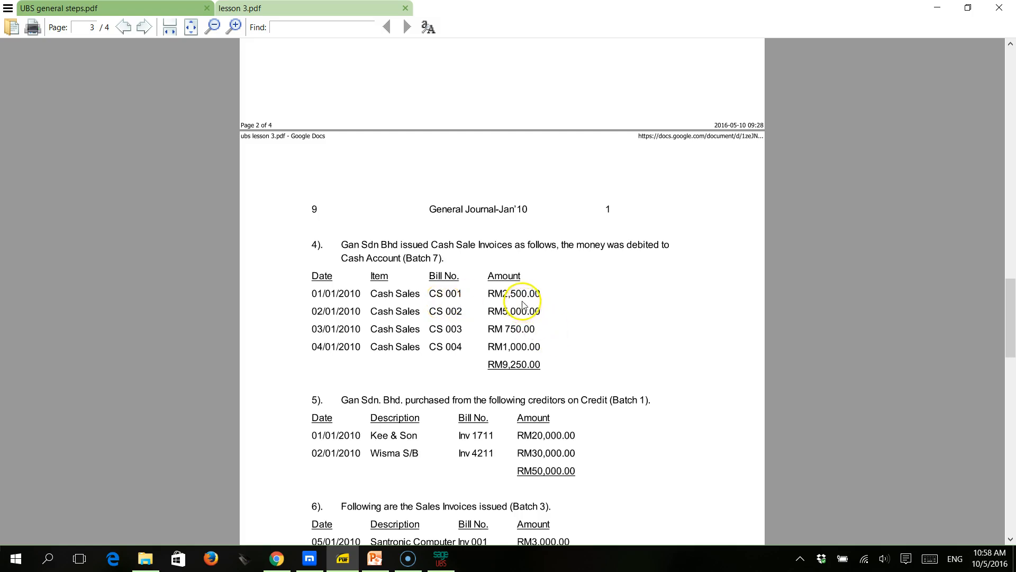
Switch back to the UBS accounting system and start adding a new transaction in Transactions File Maintenance
mouse_move(440, 562)
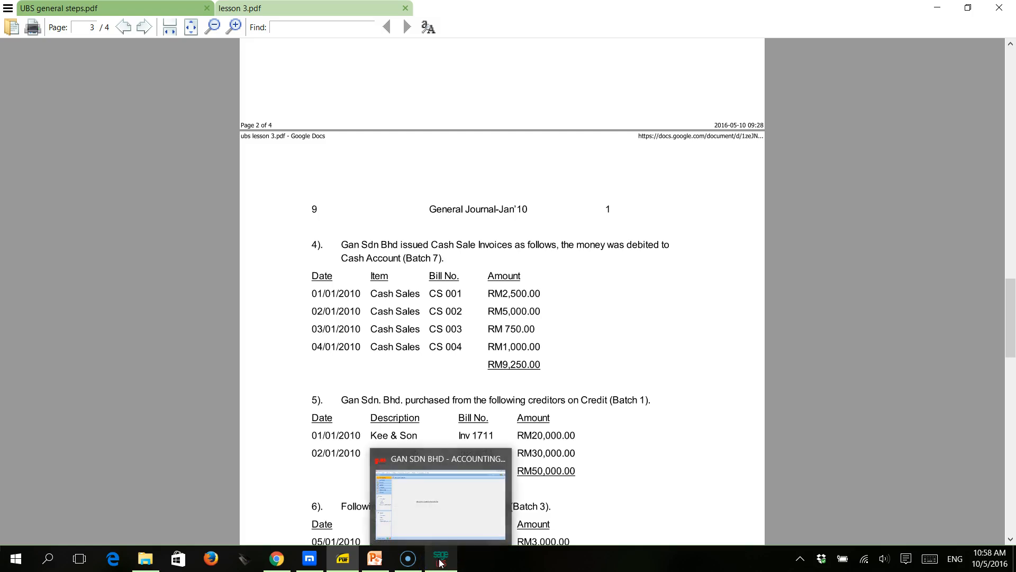
left_click(440, 563)
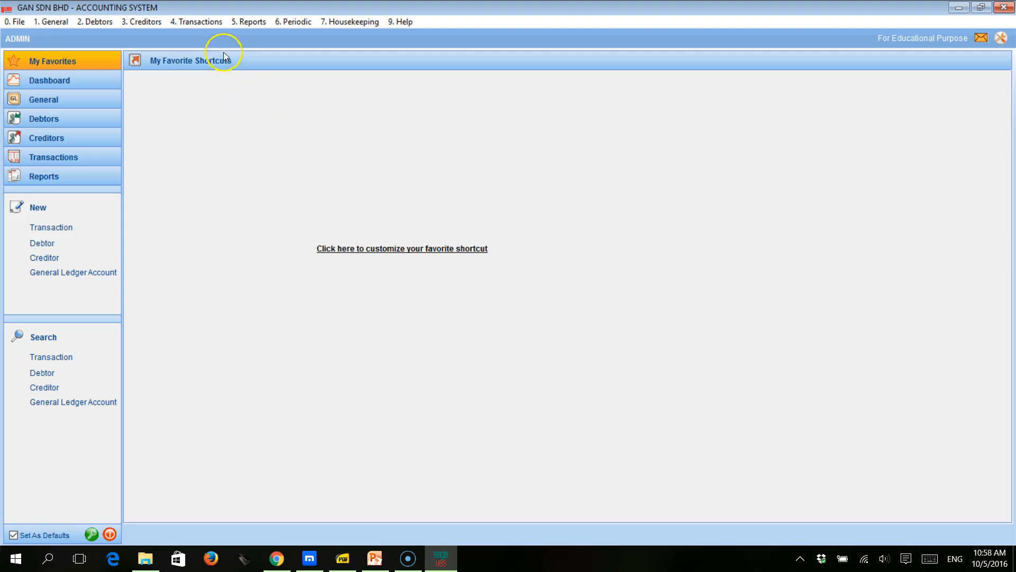
left_click(200, 22)
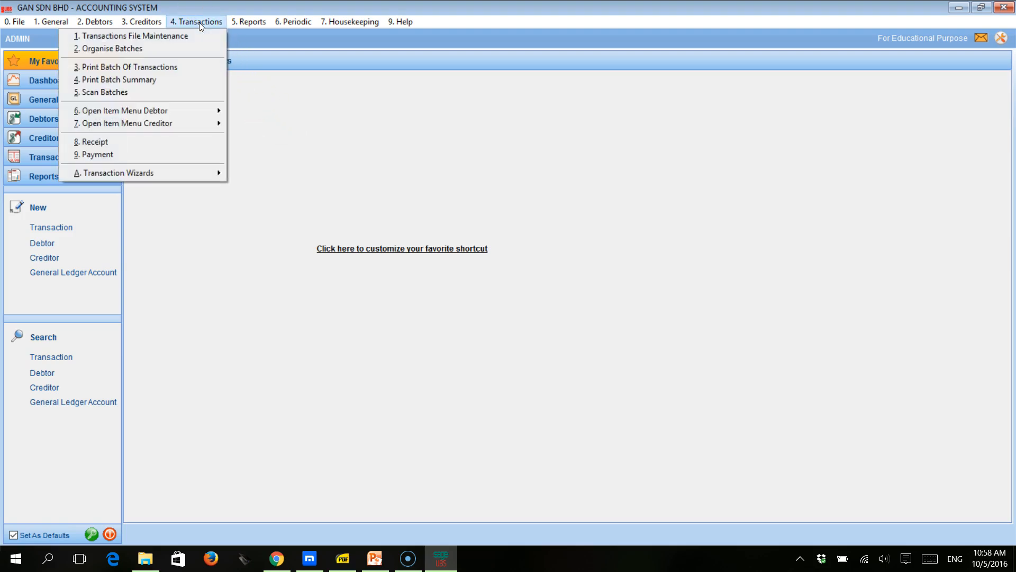
left_click(170, 35)
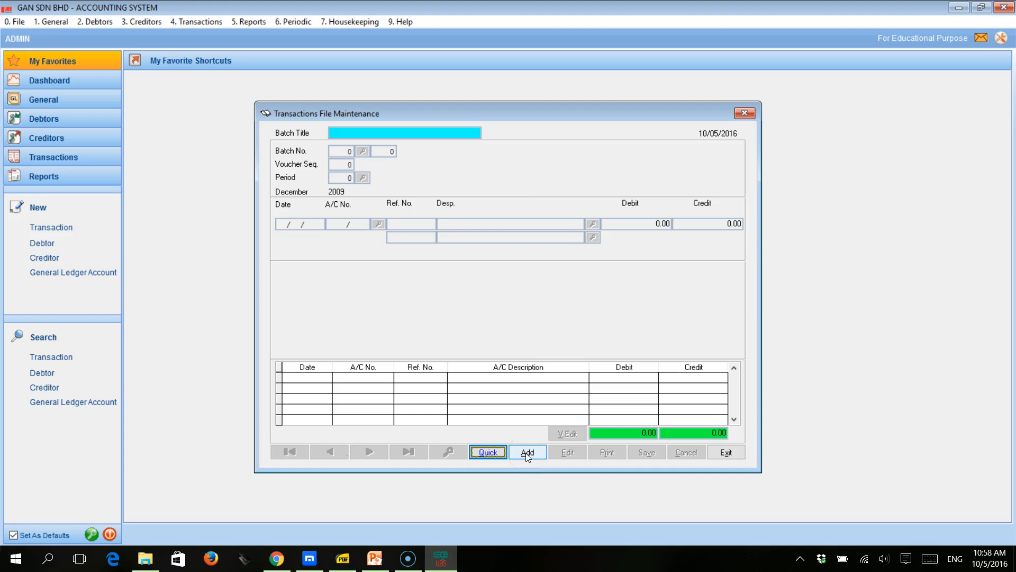
left_click(488, 453)
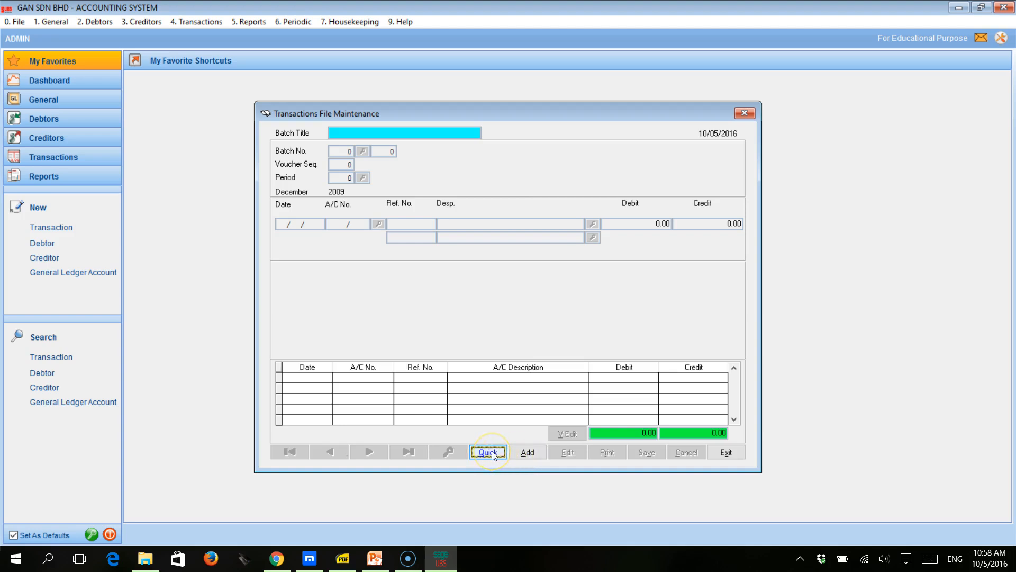
left_click(526, 452)
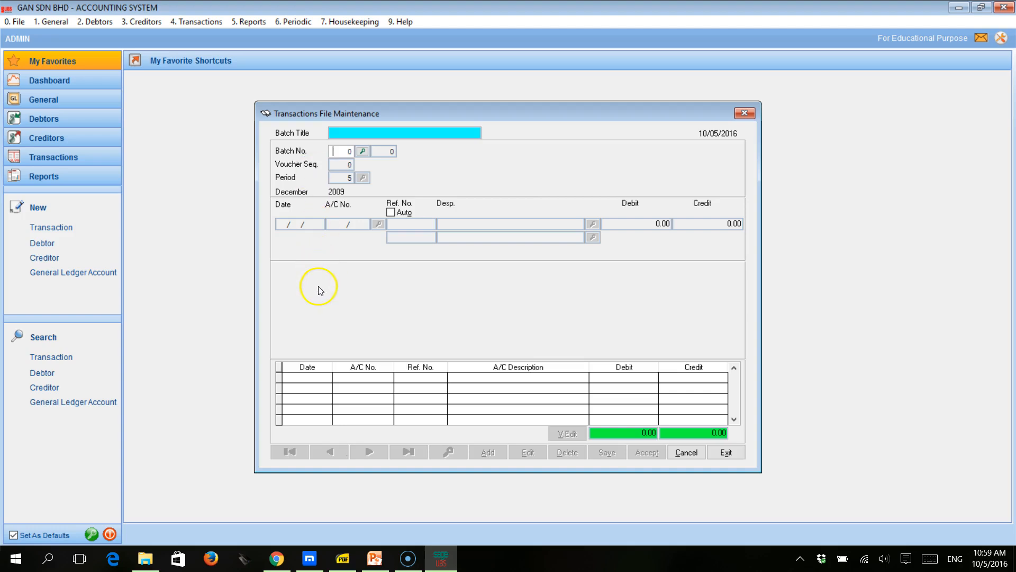
Choose batch 7, CASH RECEIPTS - JAN'2010, for the transaction and keep it in period 1
left_click(362, 152)
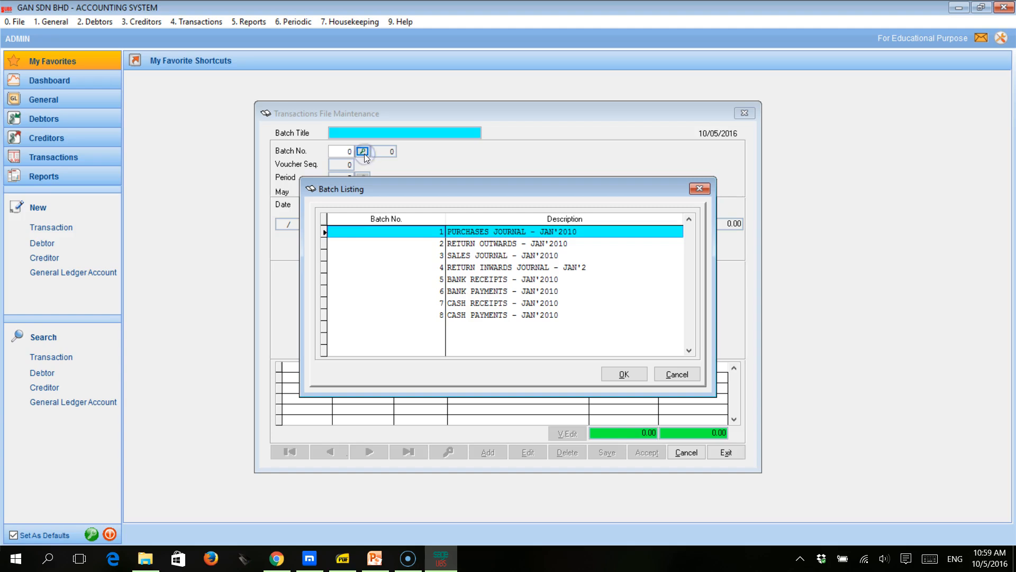
left_click(462, 303)
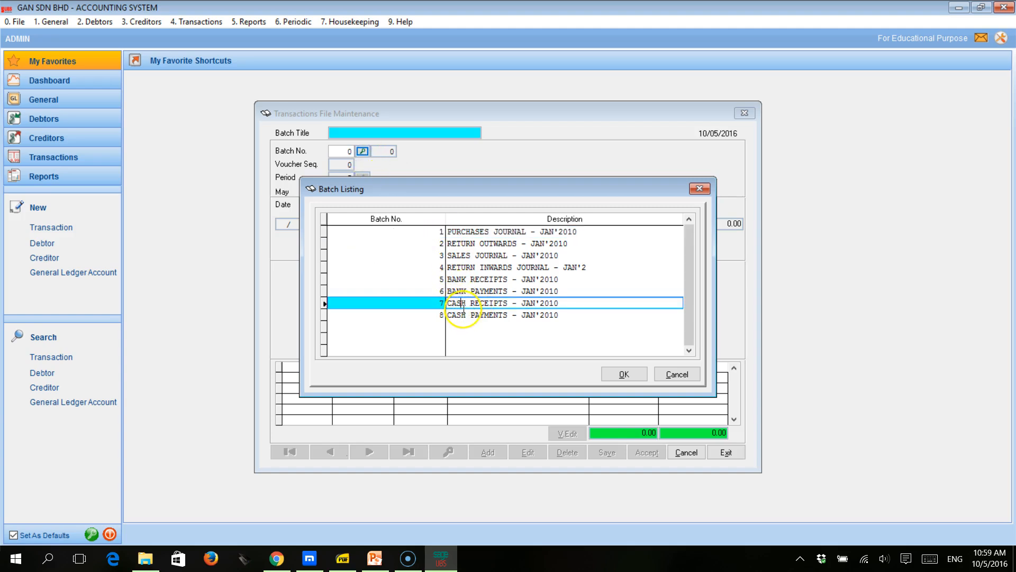
left_click(623, 375)
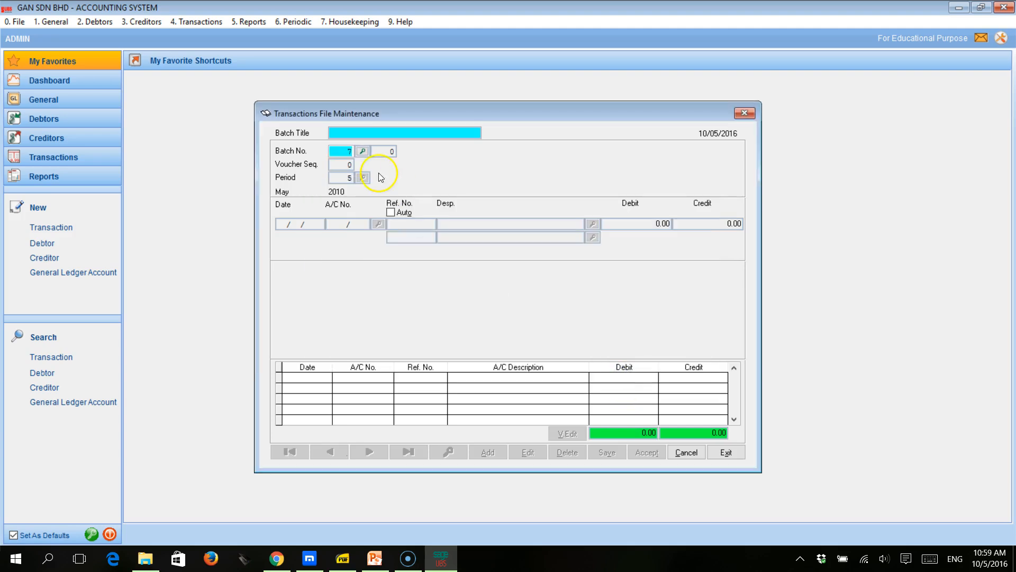
left_click(352, 179)
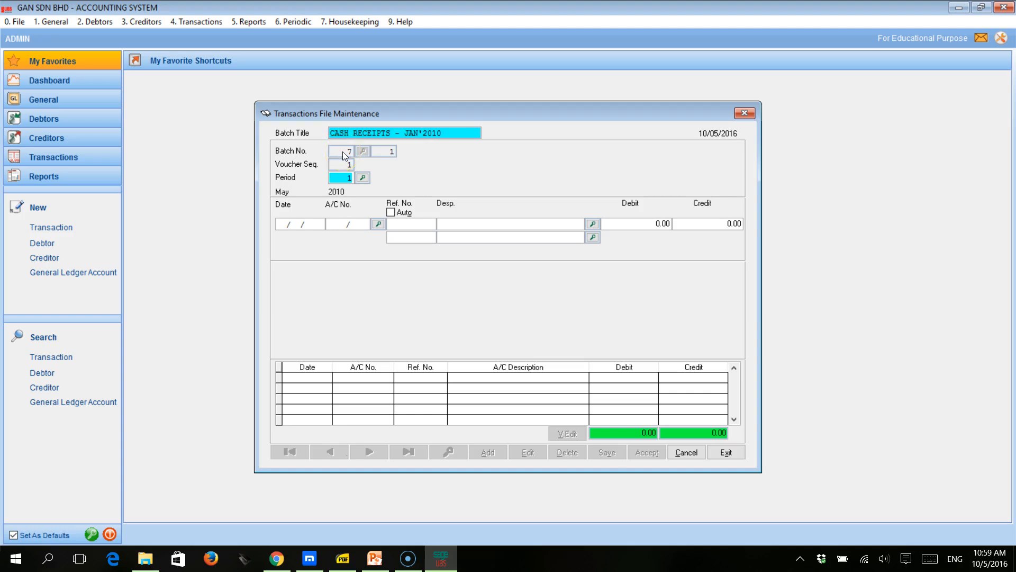
left_click(347, 177)
left_click(351, 178)
Date the entry 01/01/2010 and assign it to the CASH IN HAND account, 3040/000
left_click(278, 224)
left_click(278, 224)
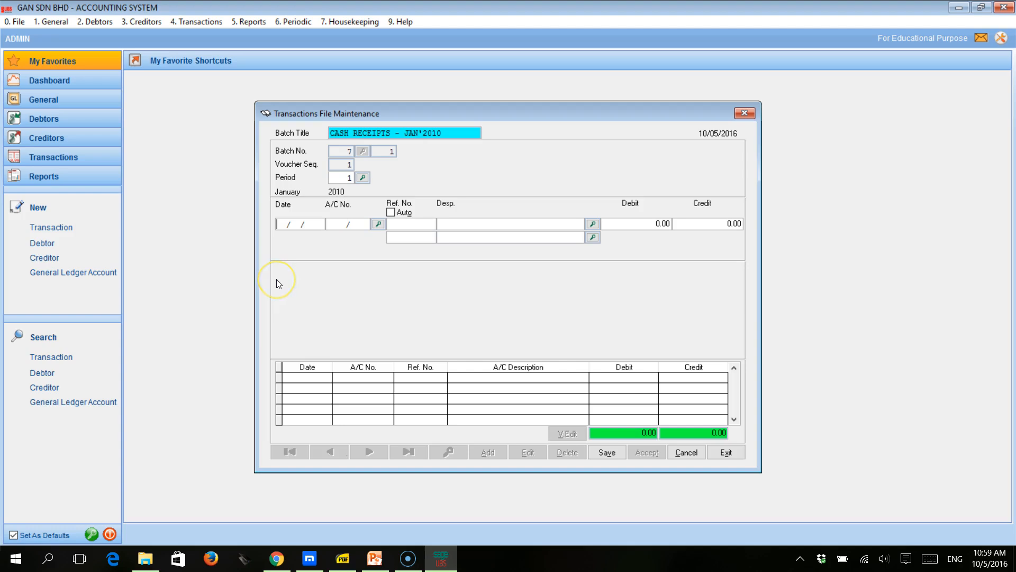
type("01/01/2010")
left_click(330, 224)
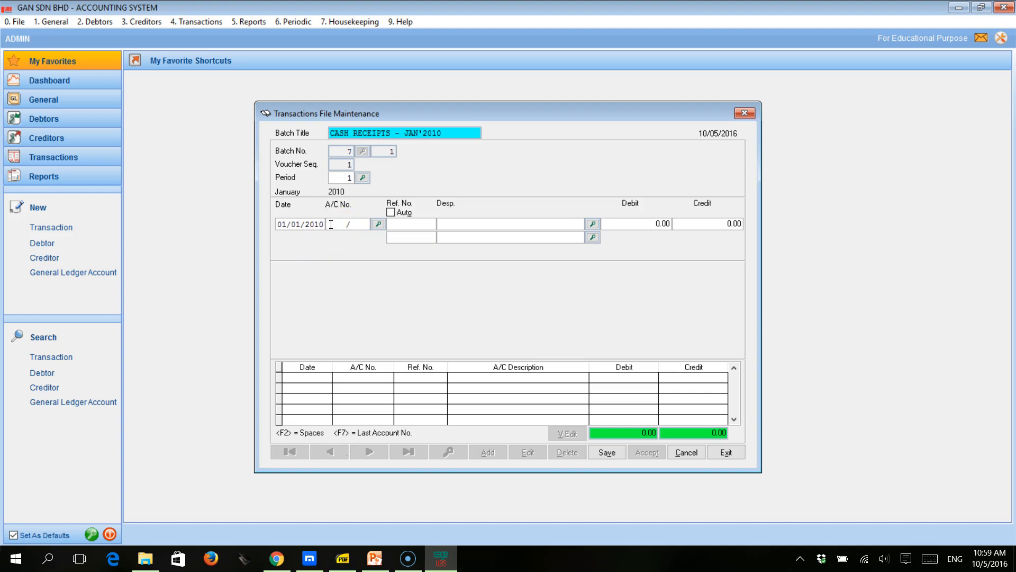
left_click(378, 224)
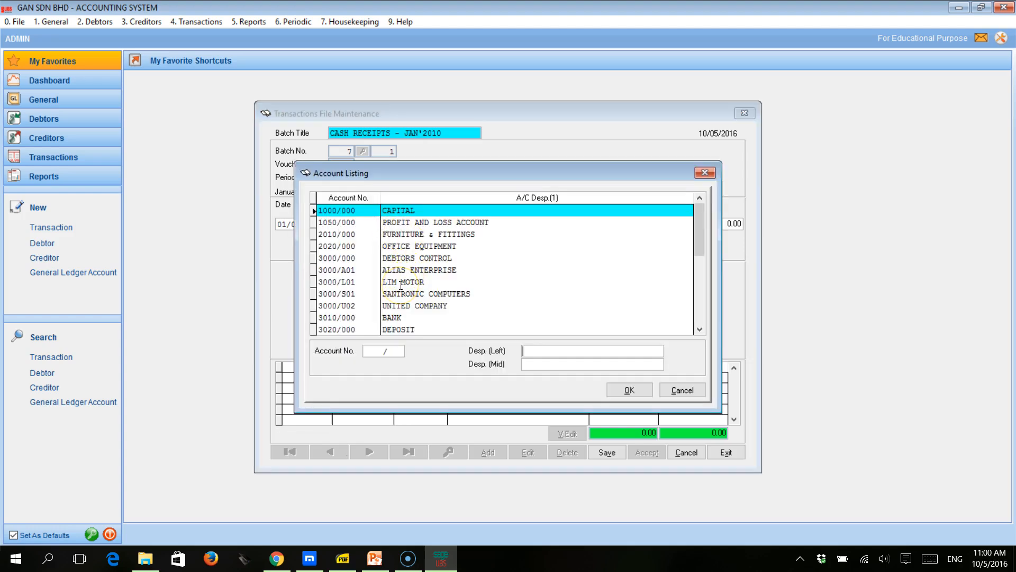
left_click_drag(700, 238, 700, 253)
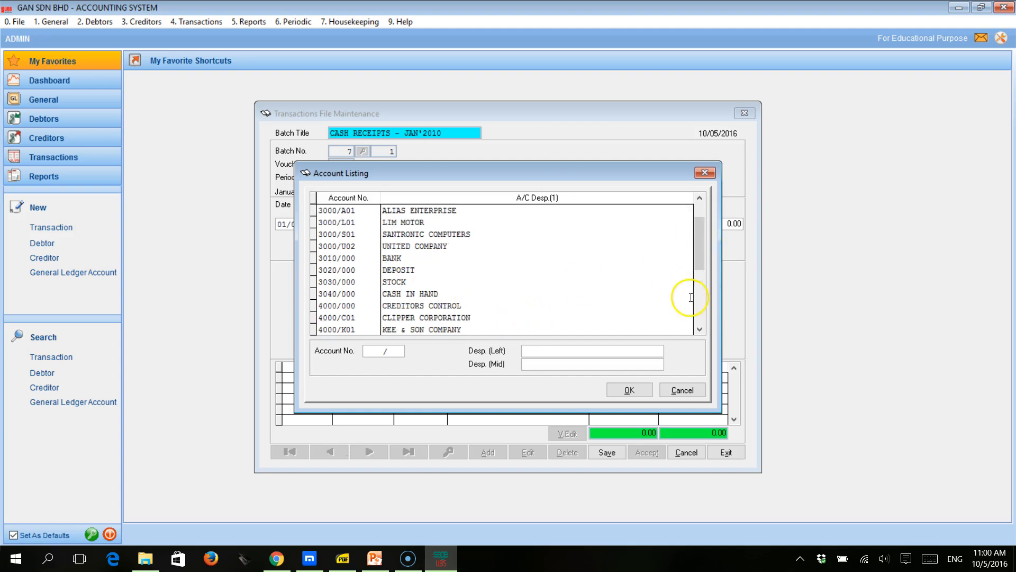
left_click(319, 293)
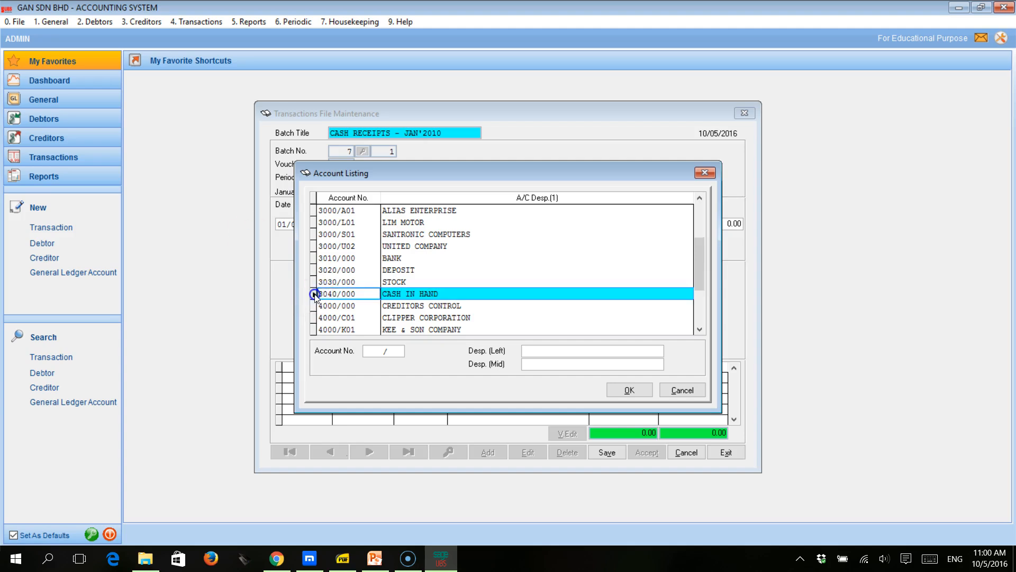
left_click(629, 390)
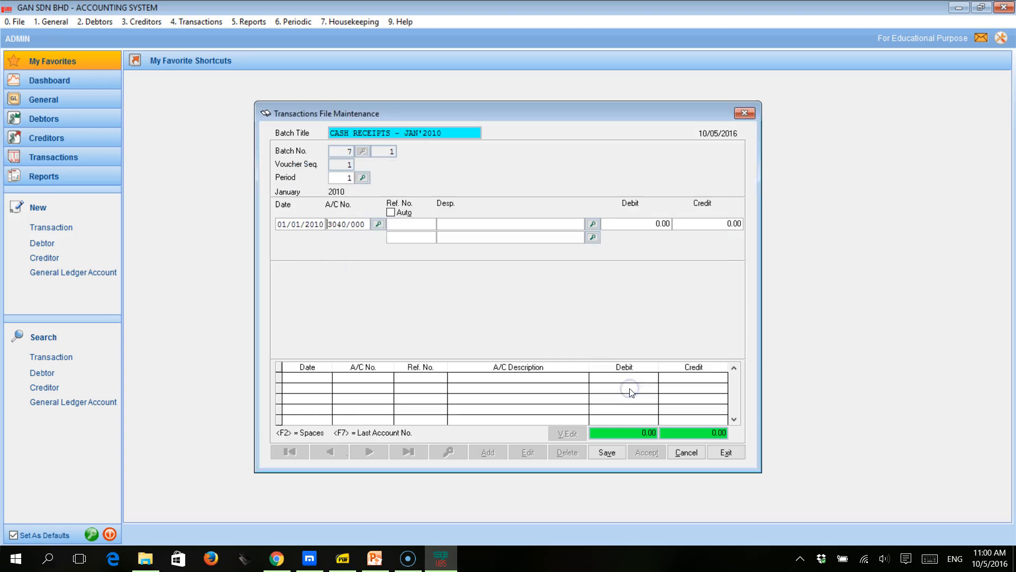
Check the first cash sale's bill number in lesson 3.pdf and enter CS001 as the reference number
left_click(404, 224)
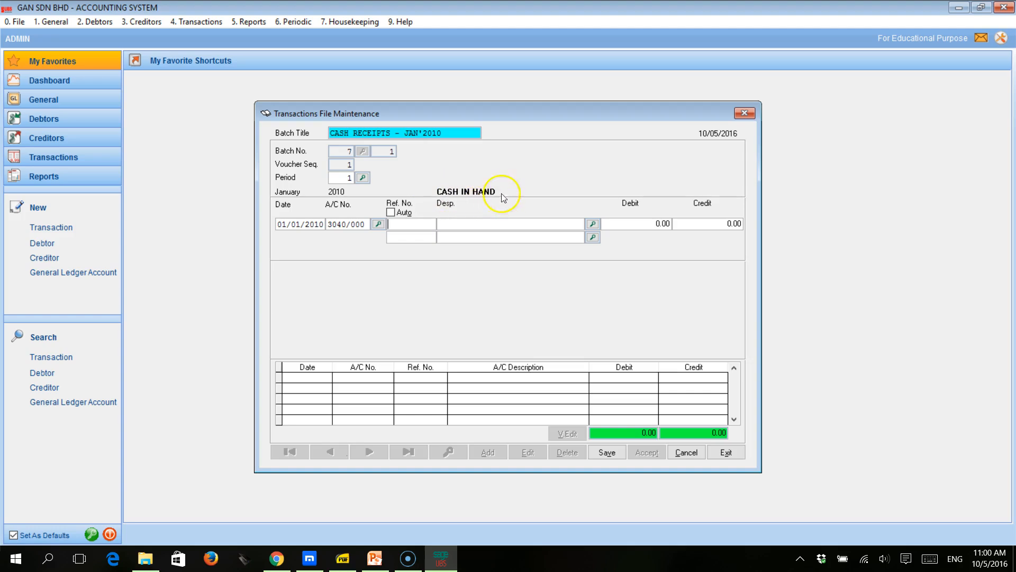
left_click(401, 225)
mouse_move(416, 567)
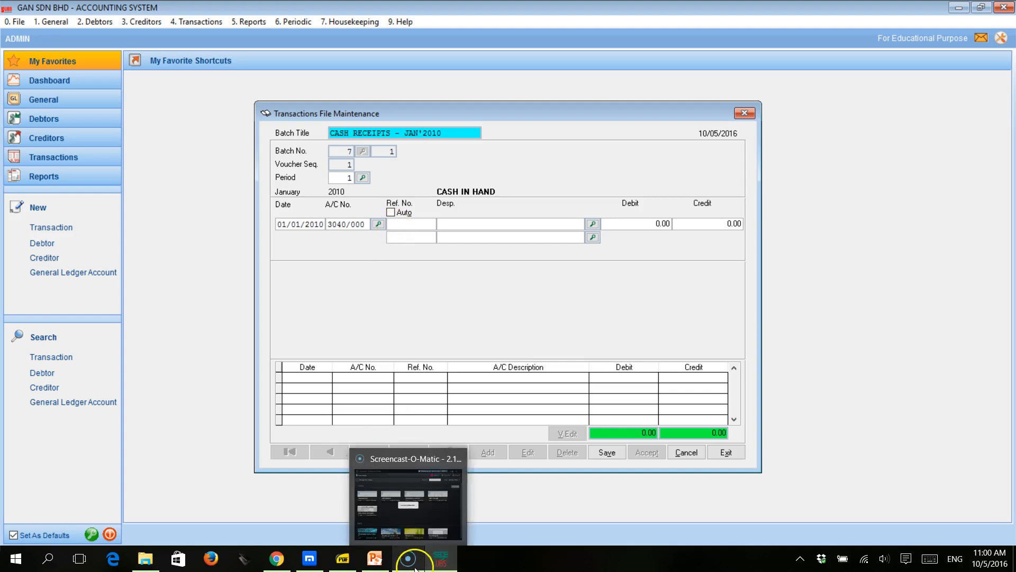
left_click(345, 563)
left_click(347, 563)
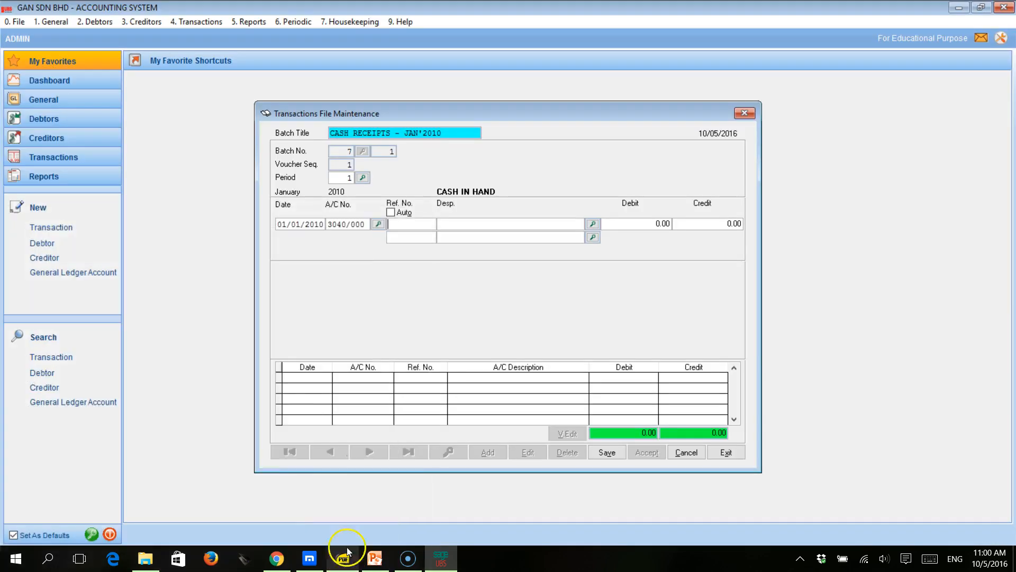
type("0")
type("S")
type("001")
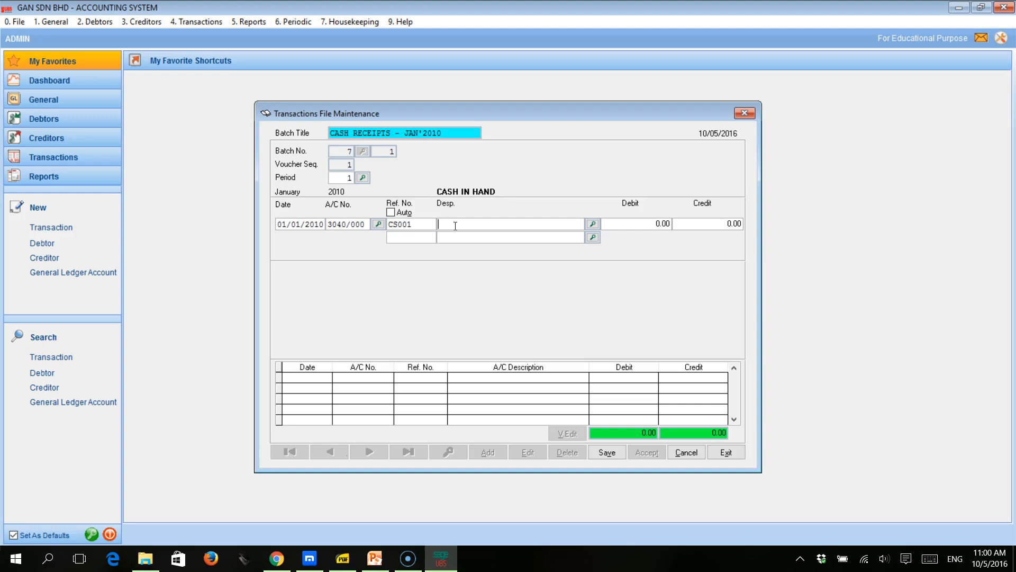
Enter SALES as the description of the cash in hand entry
type("sa")
key("BackSpace")
key("BackSpace")
key("Caps_Lock")
type("SALES")
Check the CS 001 amount in lesson 3.pdf, enter 2,500.00 as the debit, and save the entry line
left_click(353, 564)
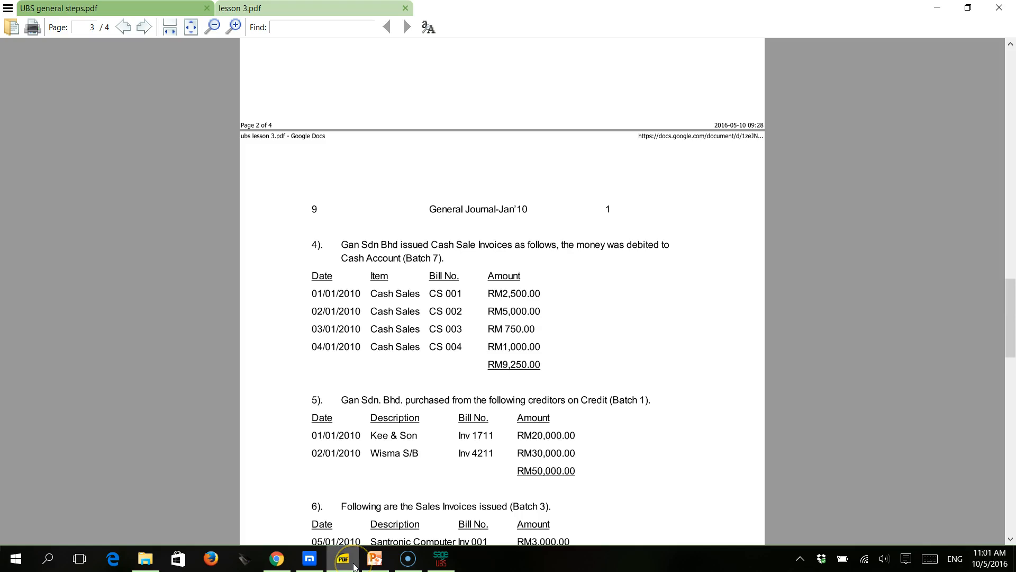
left_click(353, 564)
type("25,")
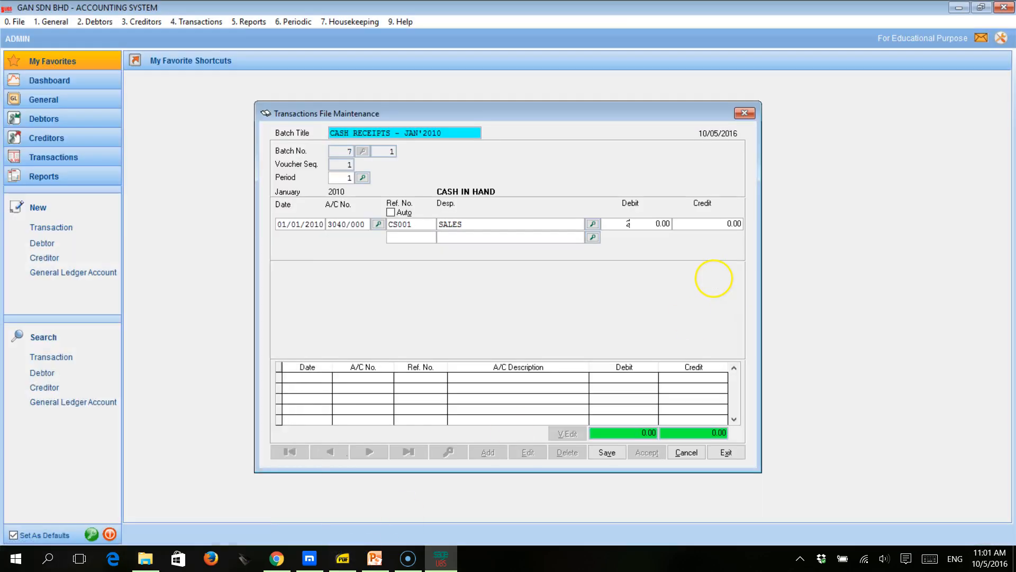
type("000.00")
key("Return")
left_click(654, 225)
key("BackSpace")
key("Return")
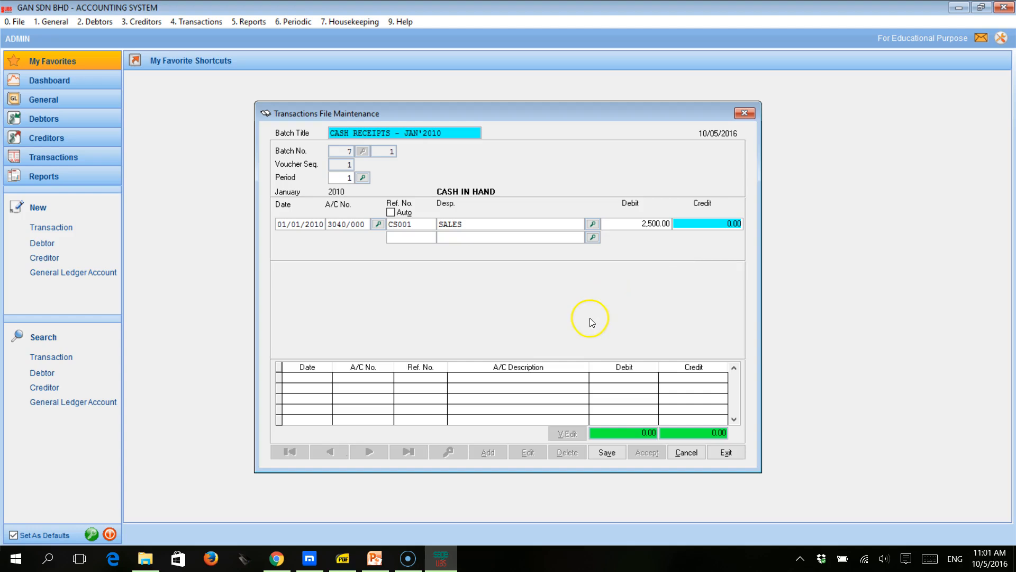
left_click(608, 454)
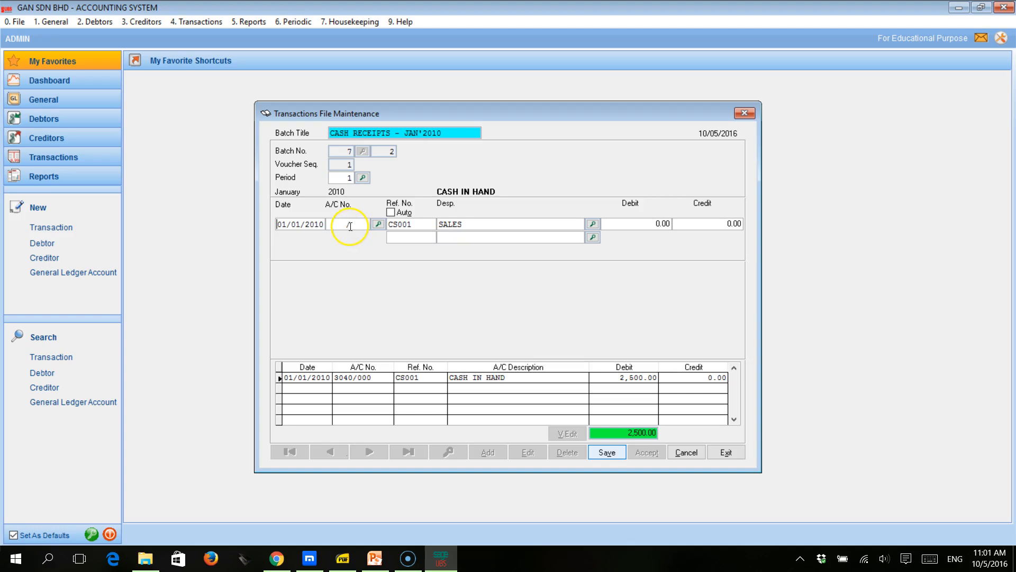
Assign the second CS001 entry line to the SALES account, 5000/000, keeping the 01/01/2010 date
left_click(334, 223)
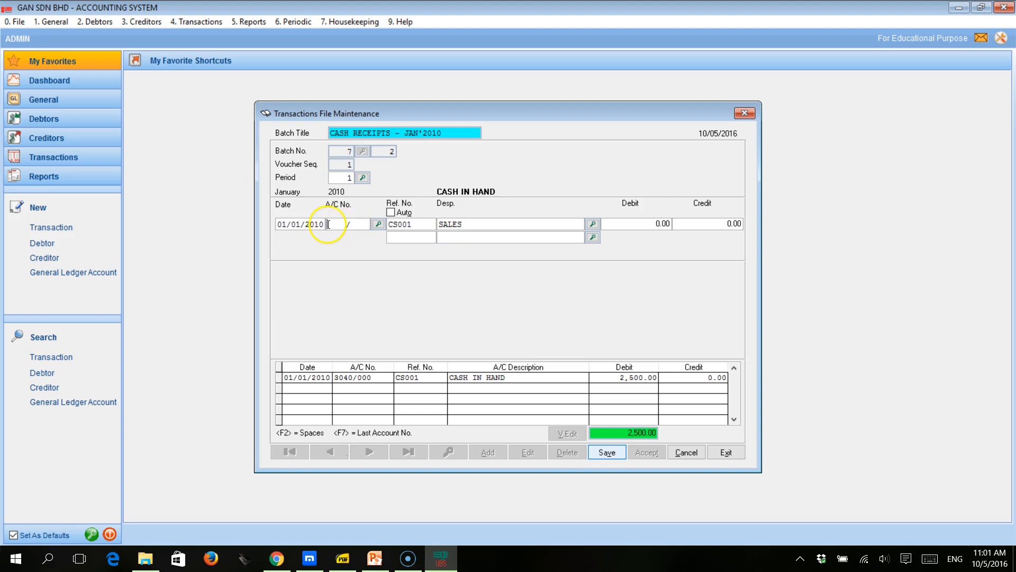
left_click(337, 295)
type("6")
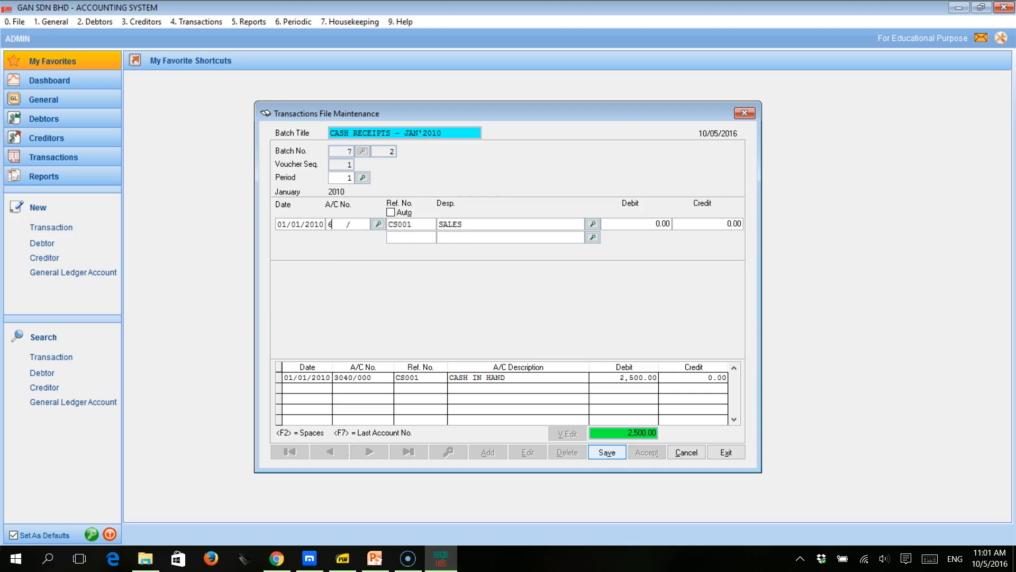
key("Return")
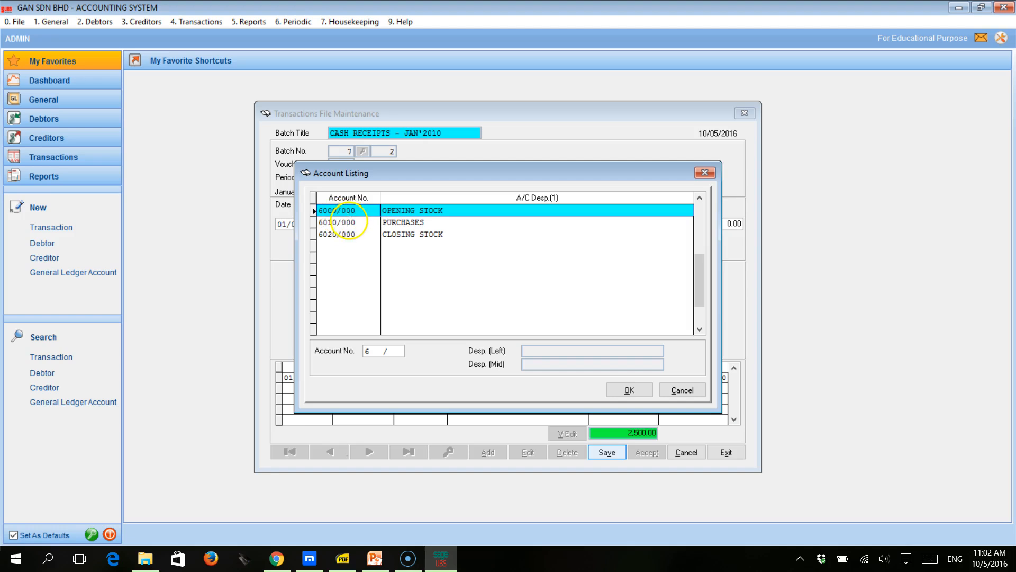
left_click(366, 351)
key("BackSpace")
type("5")
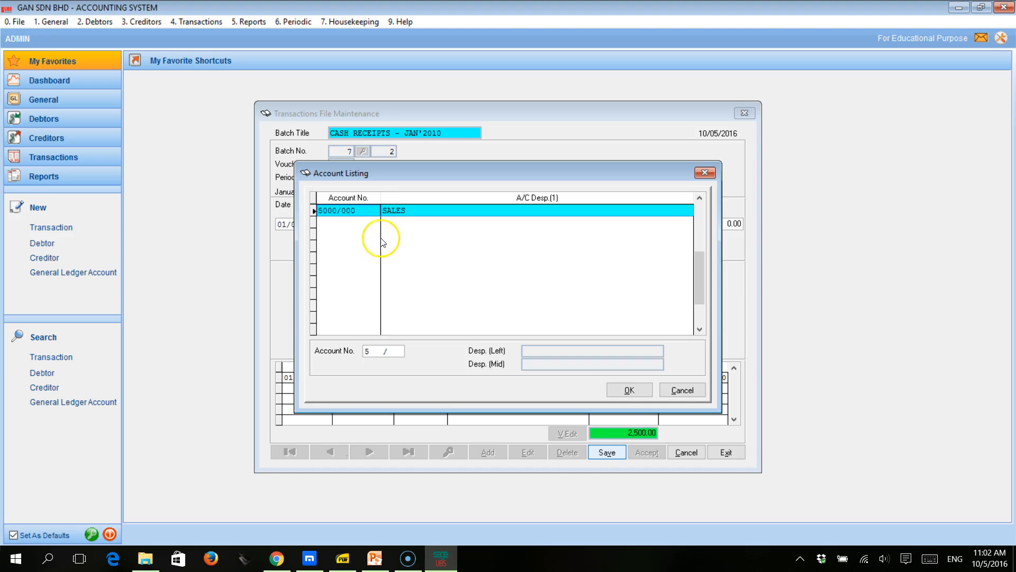
left_click(627, 391)
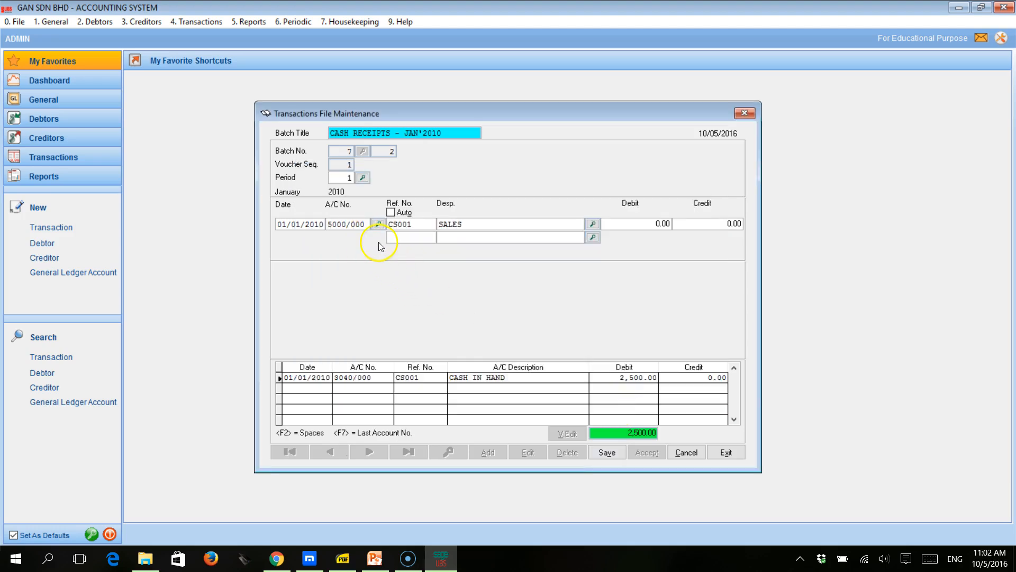
key("Return")
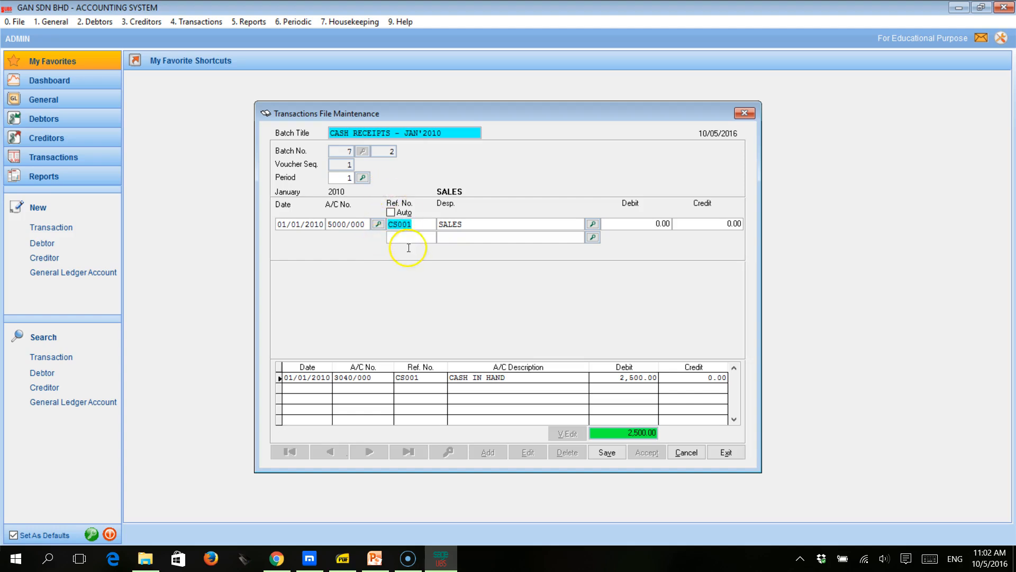
Enter CASH IN HAND as the description of the sales entry line
left_click(397, 226)
left_click_drag(452, 226, 436, 224)
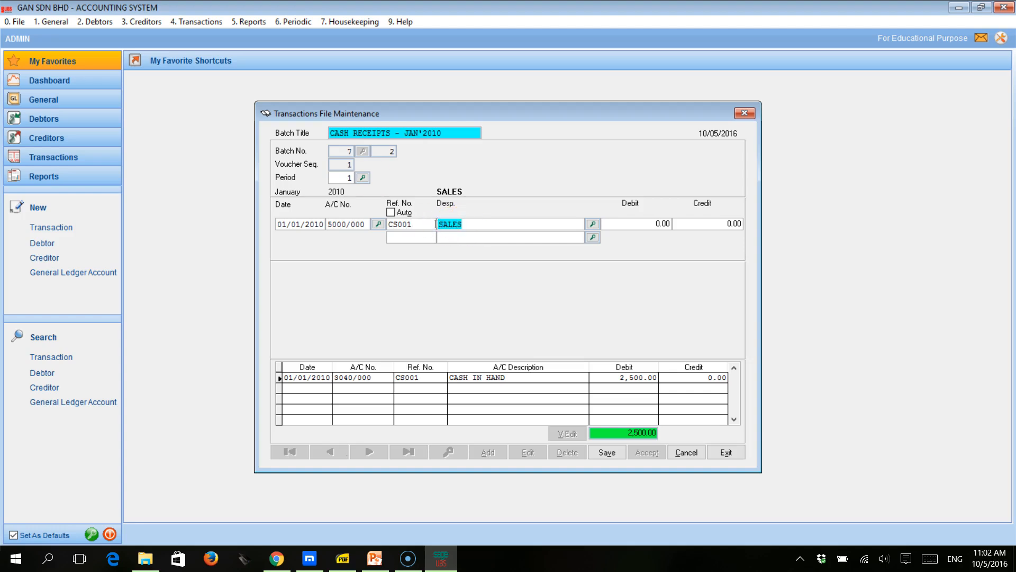
type("SA")
key("BackSpace")
key("BackSpace")
type("CASH IN HAND")
Enter 2,500.00 as the credit amount of the sales entry line
left_click(636, 223)
left_click(696, 225)
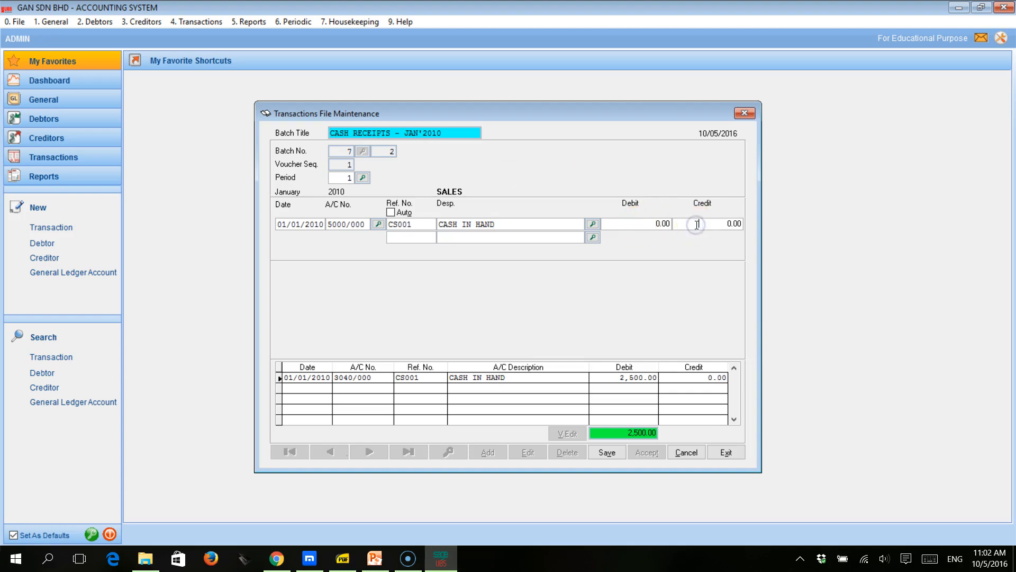
type("2,50")
type("0,")
key("Tab")
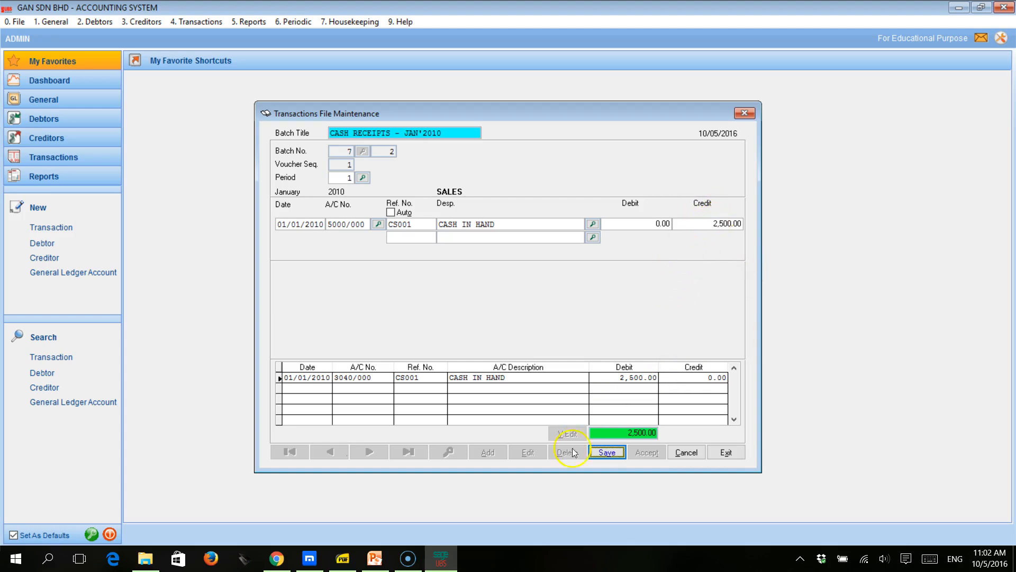
Save the sales entry line and accept the CS001 voucher, leaving the blank follow-on entry
left_click(608, 452)
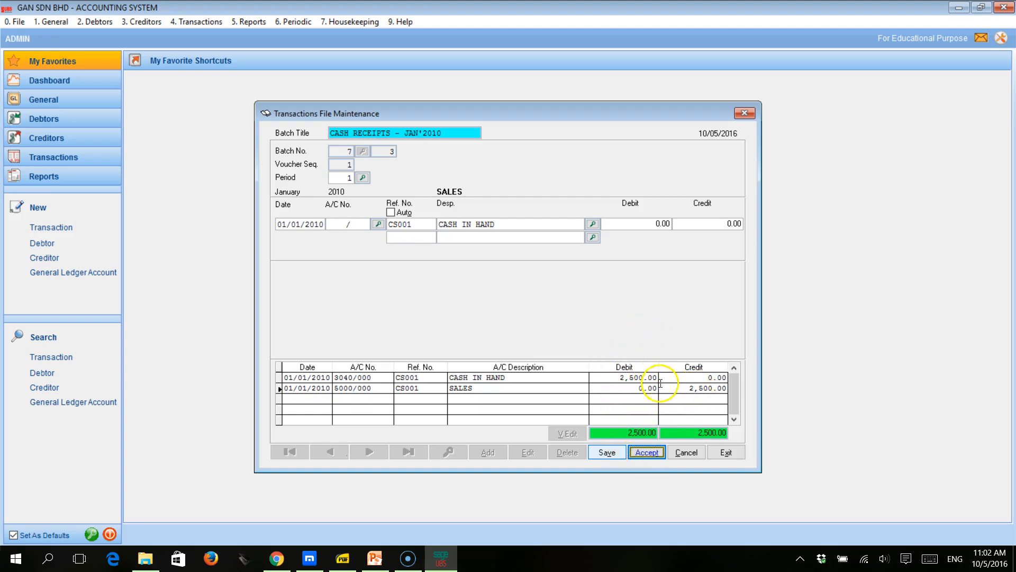
left_click(644, 452)
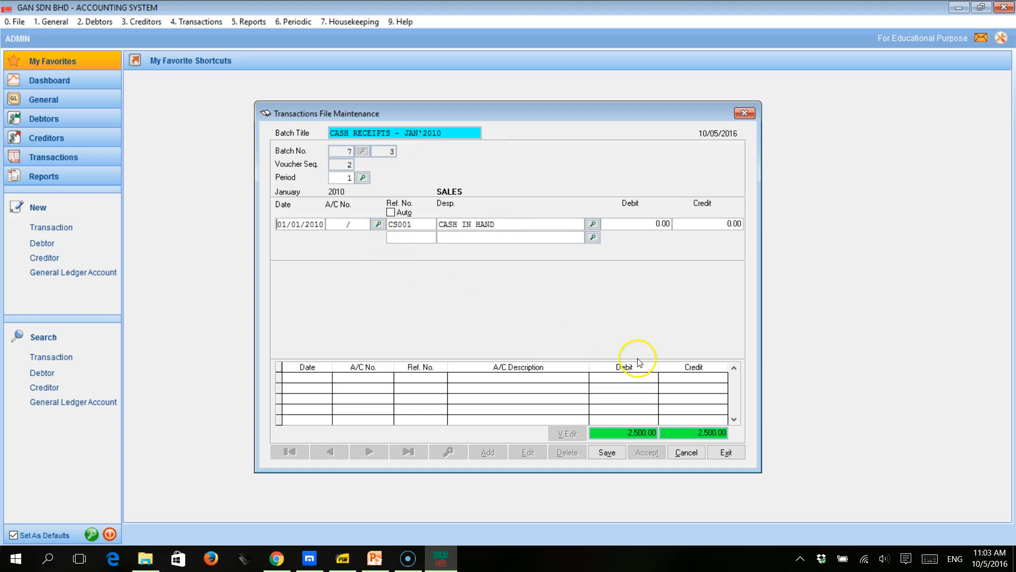
left_click(685, 454)
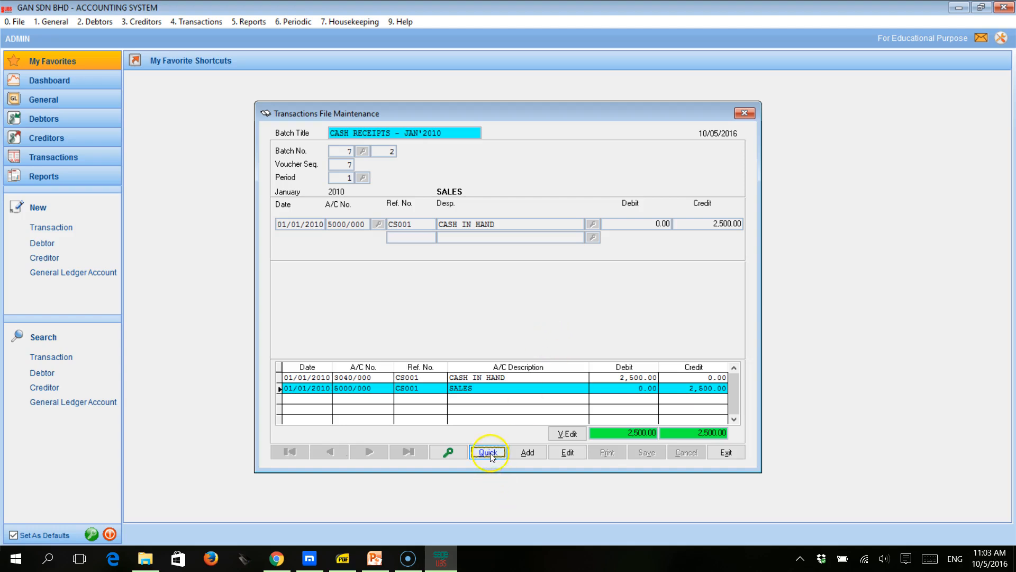
Check the credit purchases (Batch 1) in lesson 3.pdf and start quick entries with PURCHASES, 6010/000, as the master account
left_click(344, 562)
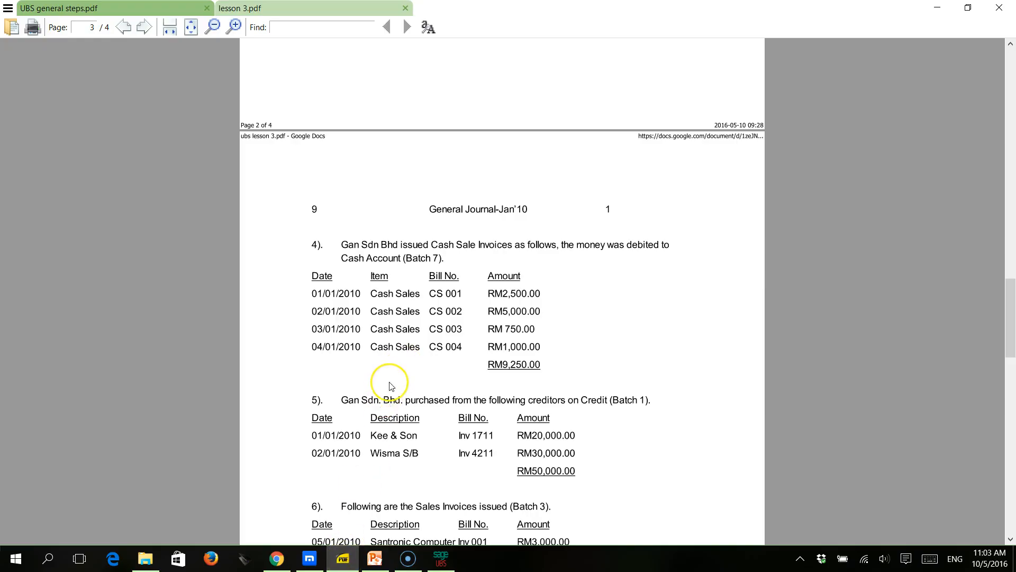
scroll(391, 386, "down", 2)
scroll(391, 386, "down", 1)
scroll(390, 386, "down", 1)
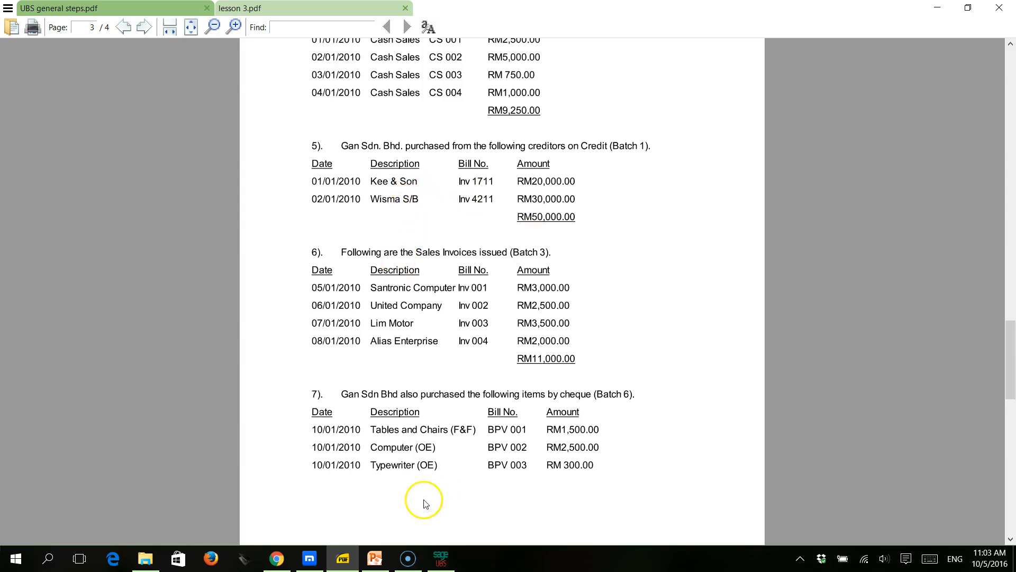
left_click(439, 557)
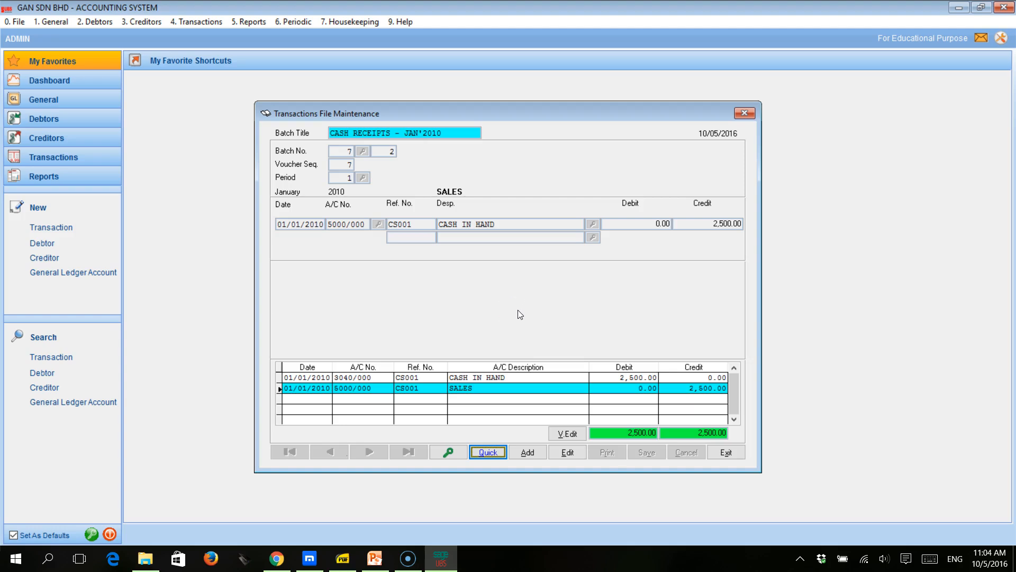
left_click(488, 453)
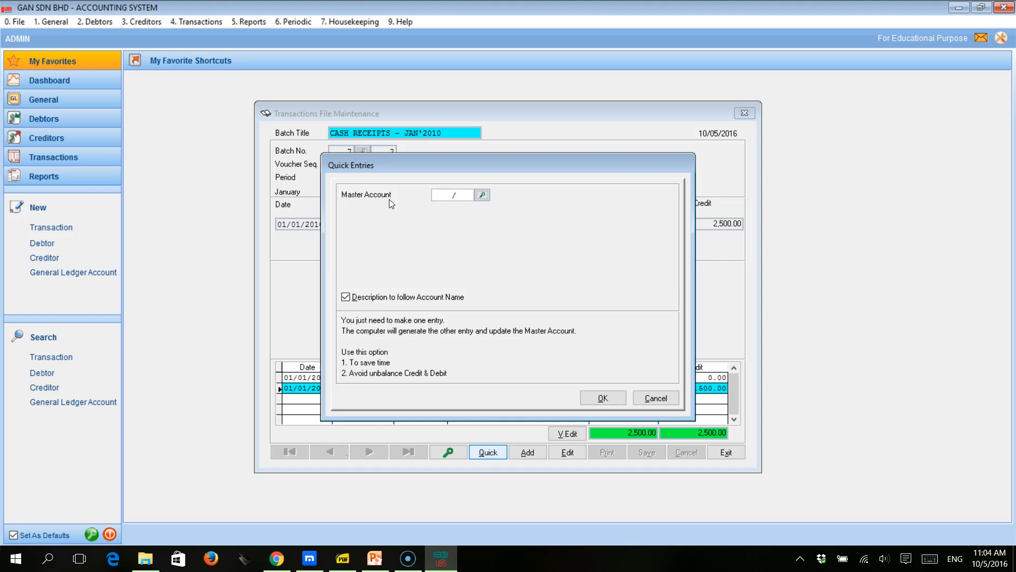
left_click(344, 562)
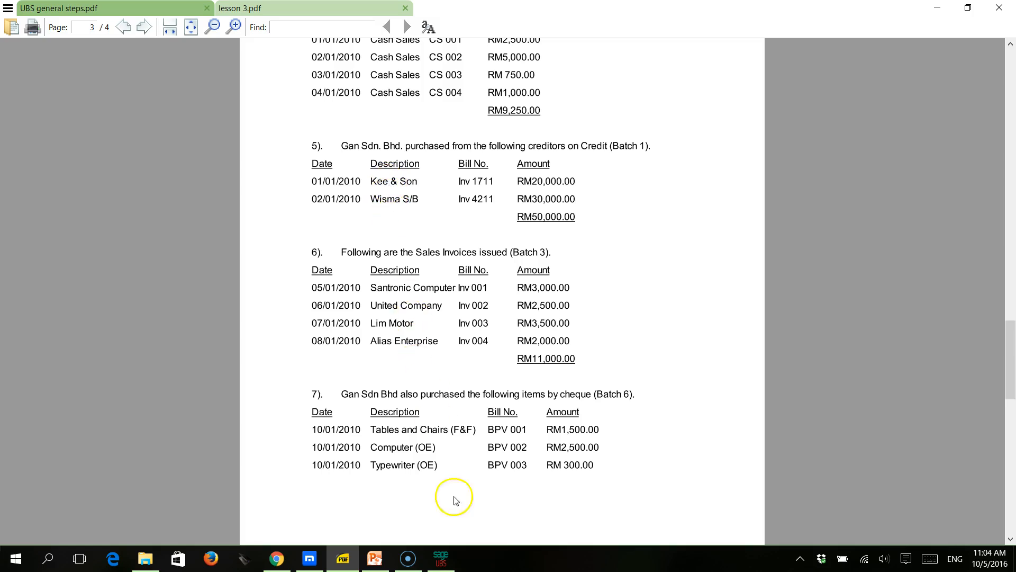
left_click(441, 557)
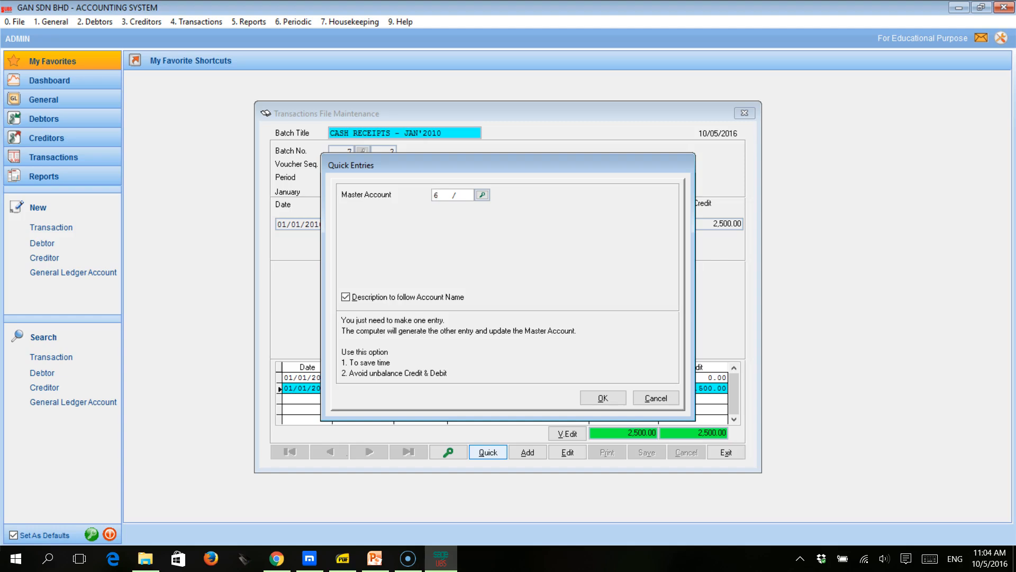
key("Return")
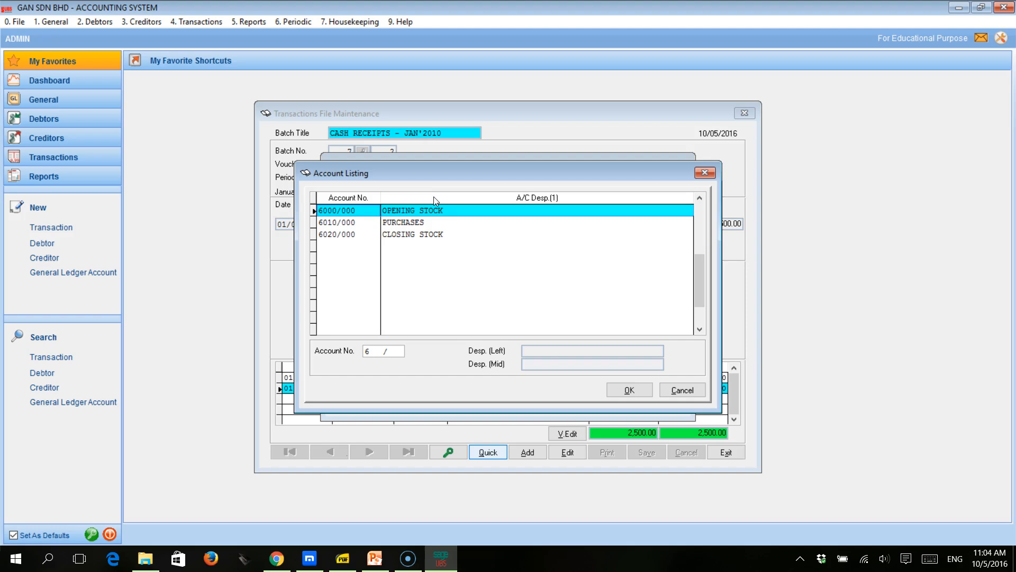
left_click(413, 222)
left_click(627, 392)
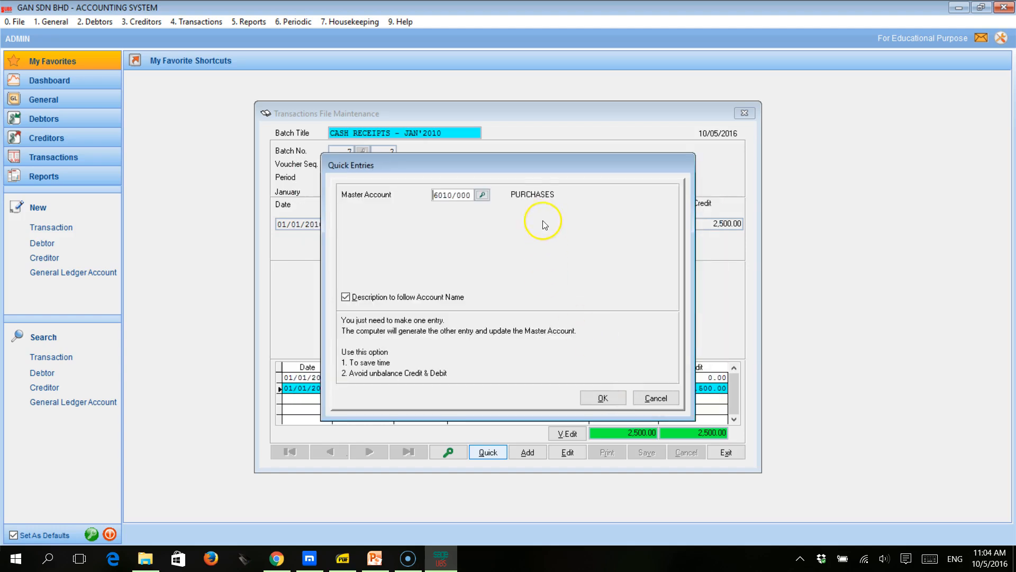
left_click(603, 398)
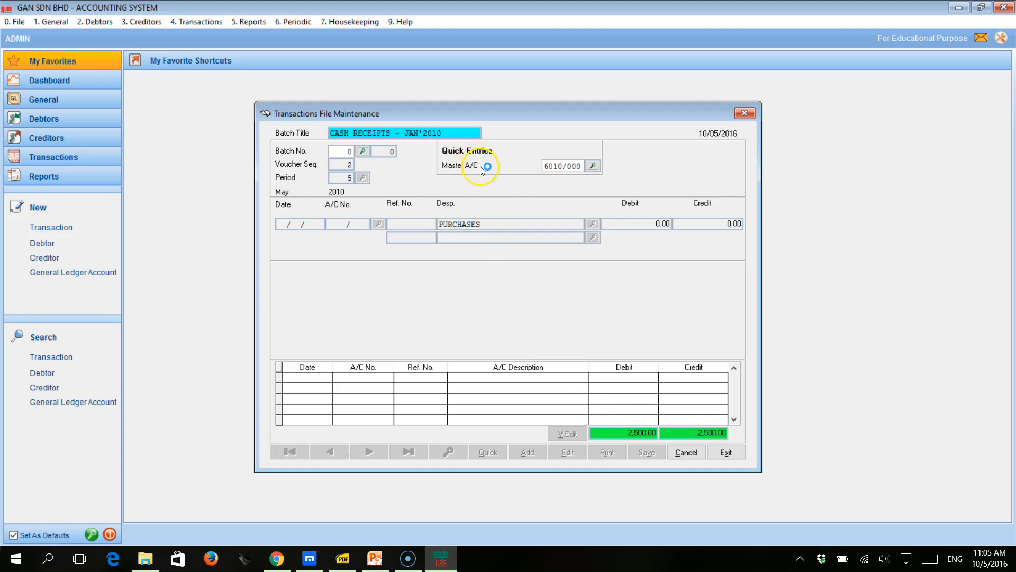
Choose batch 1 (Purchases Journal - Jan'2010) and period 1 for the quick entries
left_click(562, 166)
type("1")
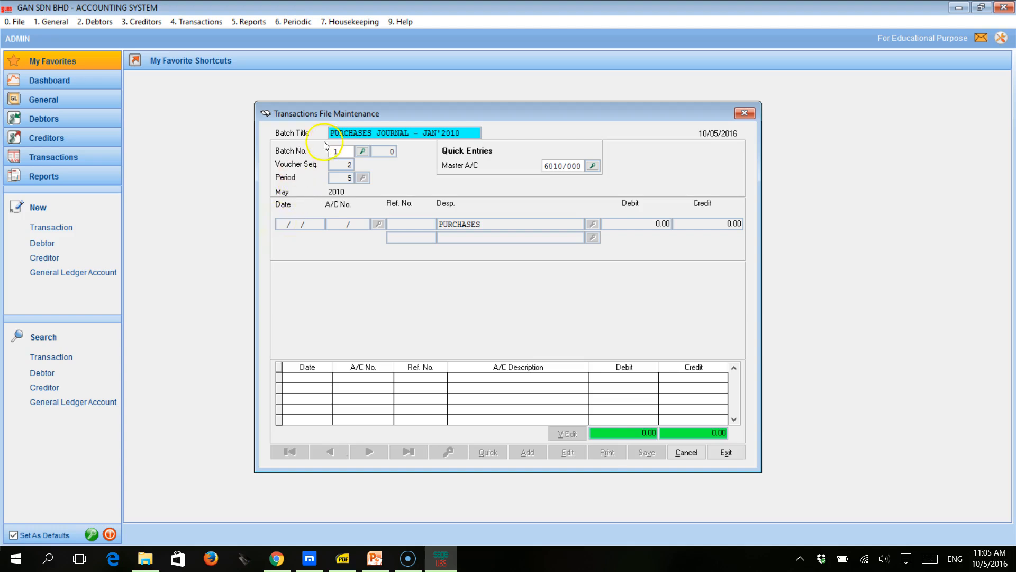
left_click(354, 177)
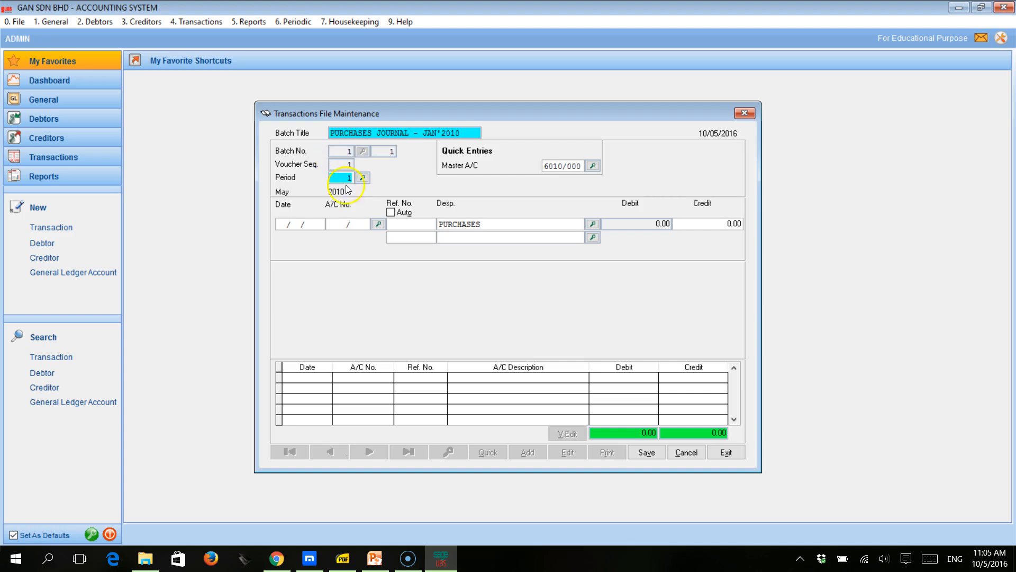
Check the first credit purchase in lesson 3.pdf, date the entry 01/01/2010, and assign it to KEE & SON COMPANY, 4000/K01
left_click(342, 559)
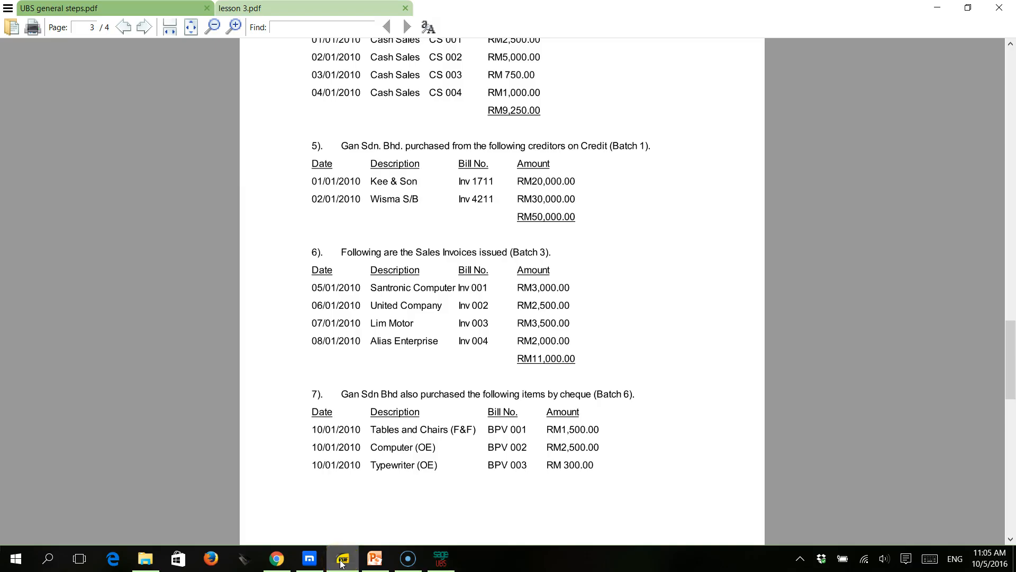
left_click(342, 561)
left_click(278, 225)
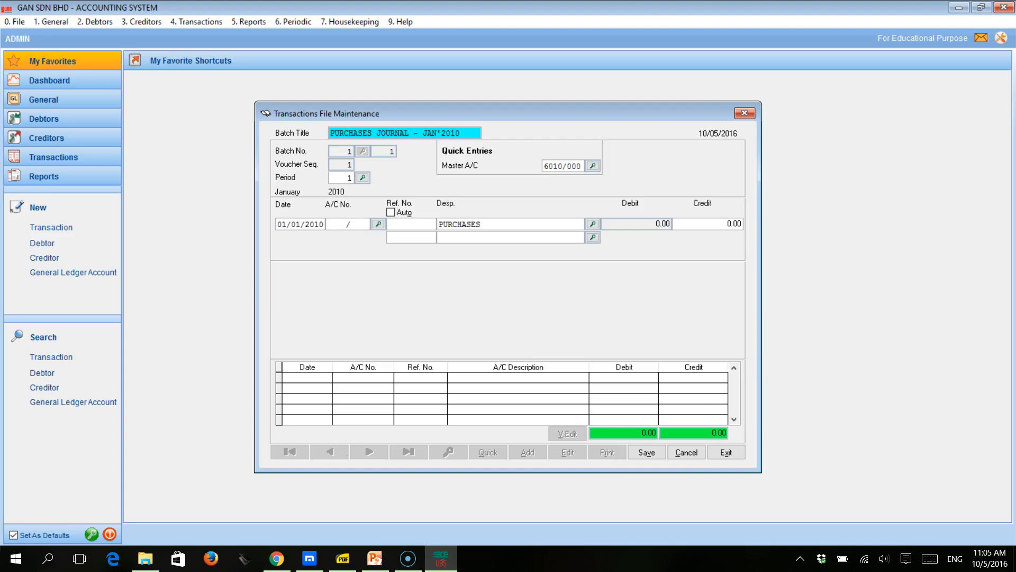
left_click(336, 225)
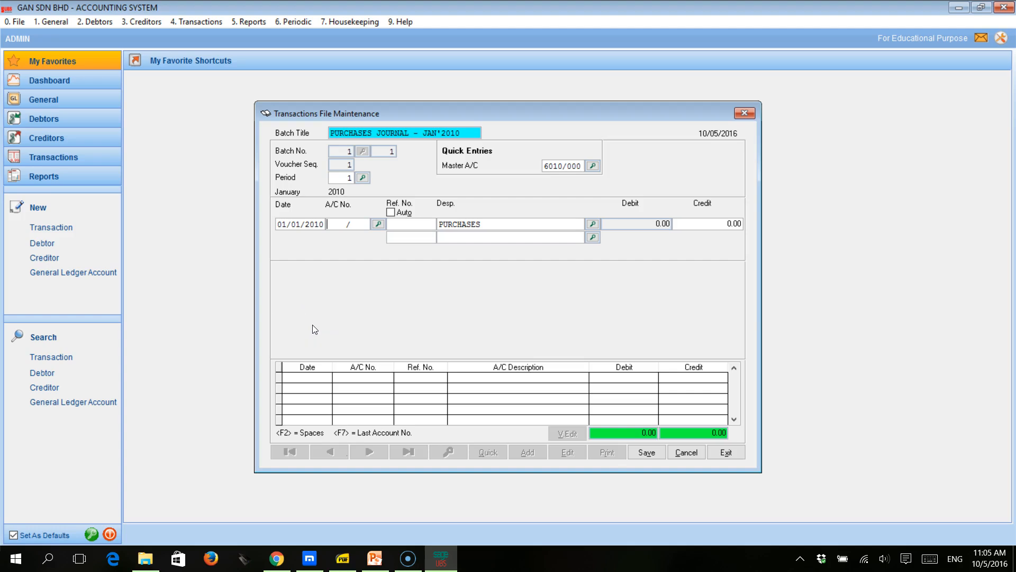
type("4")
key("Return")
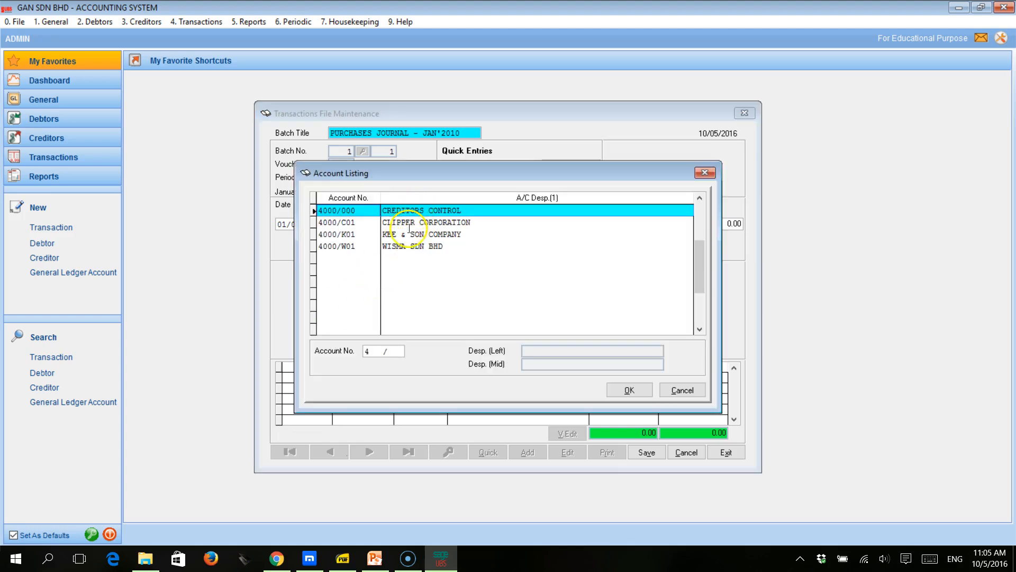
left_click(348, 235)
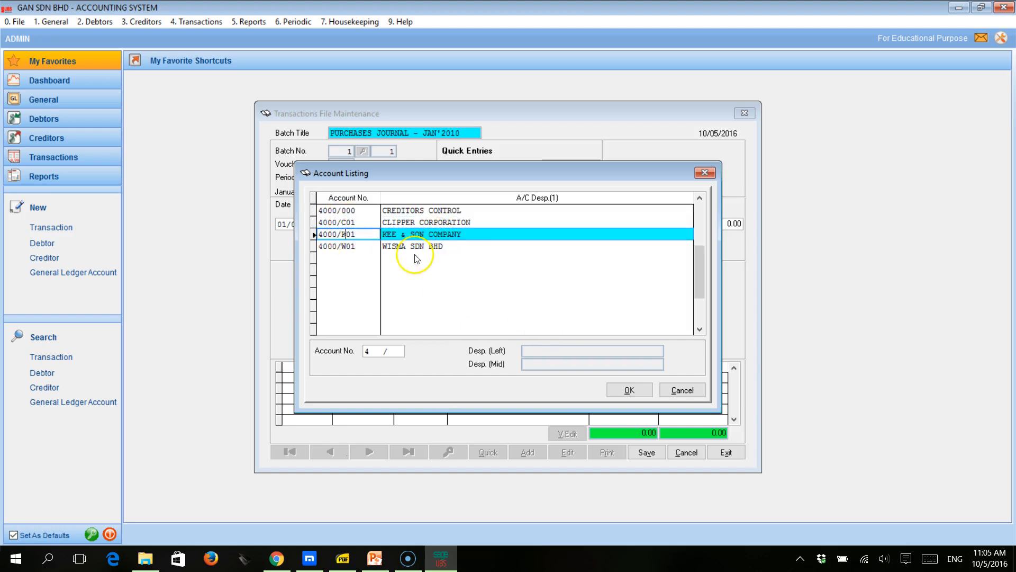
left_click(631, 389)
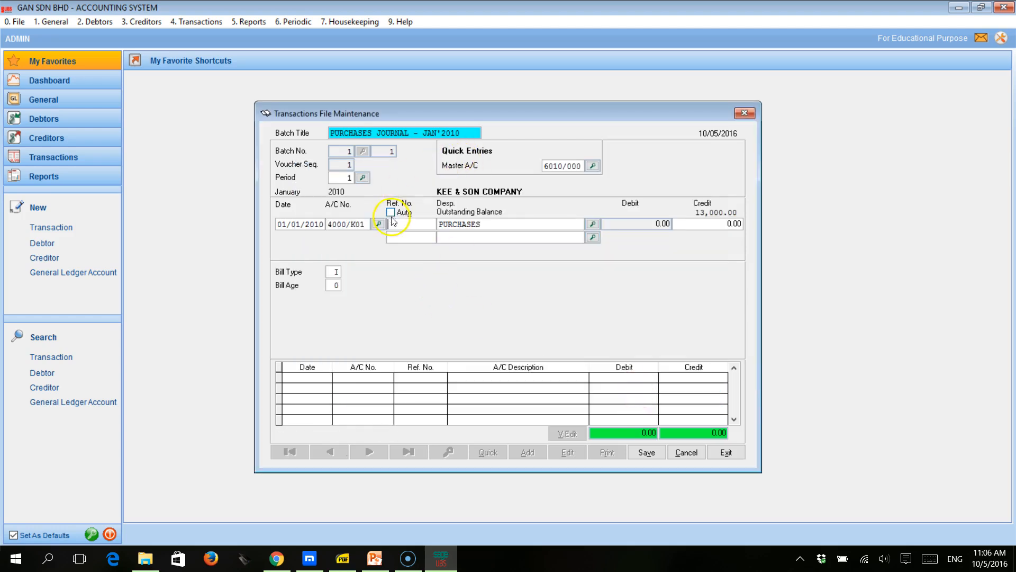
Check the Kee & Son bill in lesson 3.pdf, complete its entry with reference INV 1711 and credit 20,000.00, and save it
left_click(343, 559)
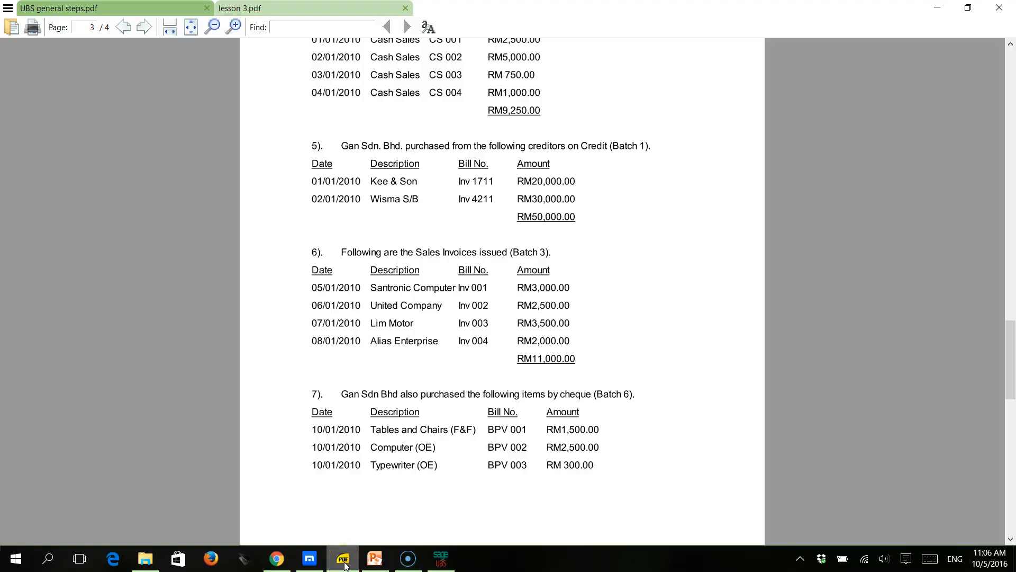
left_click(343, 559)
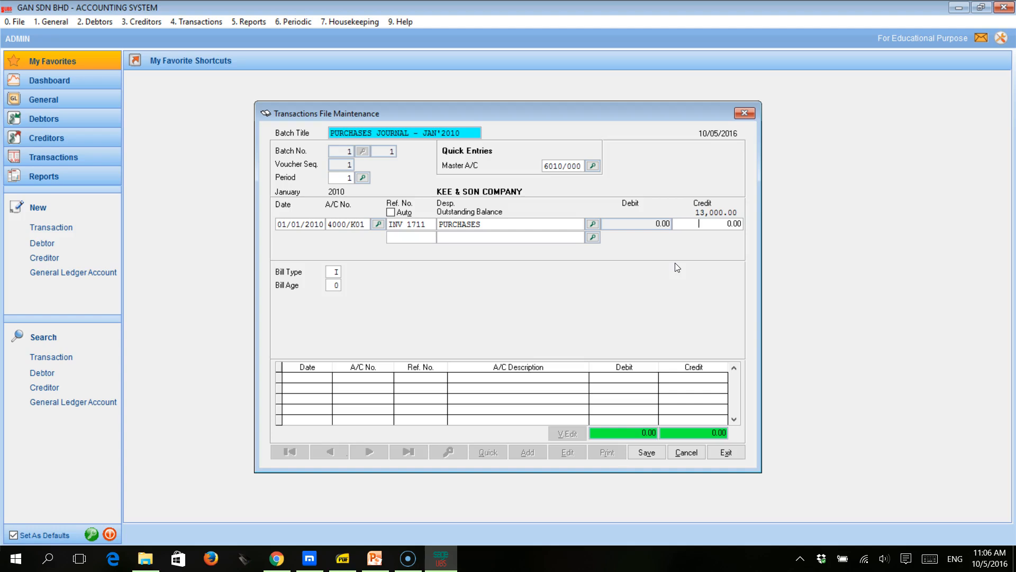
left_click(339, 560)
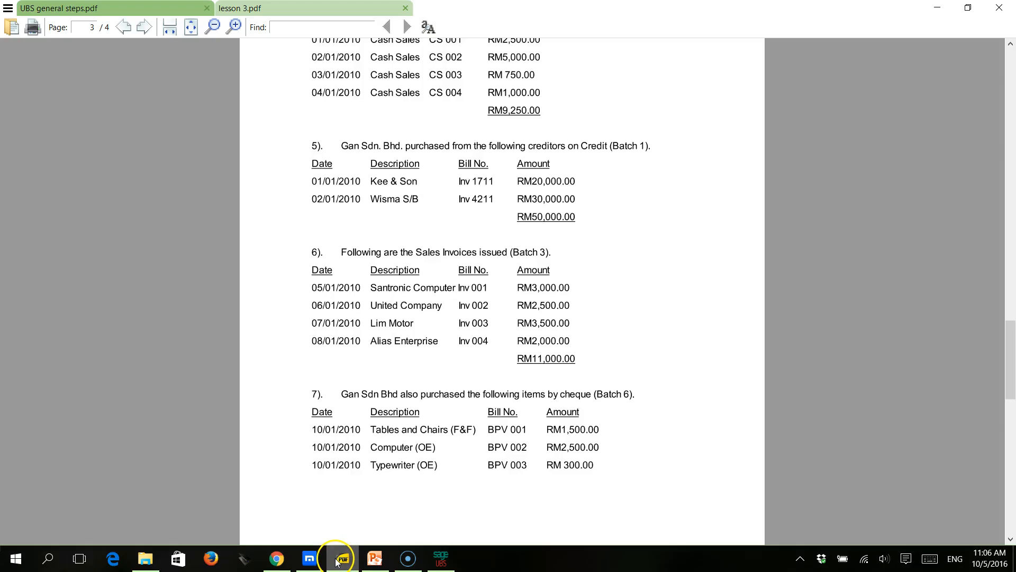
left_click(338, 563)
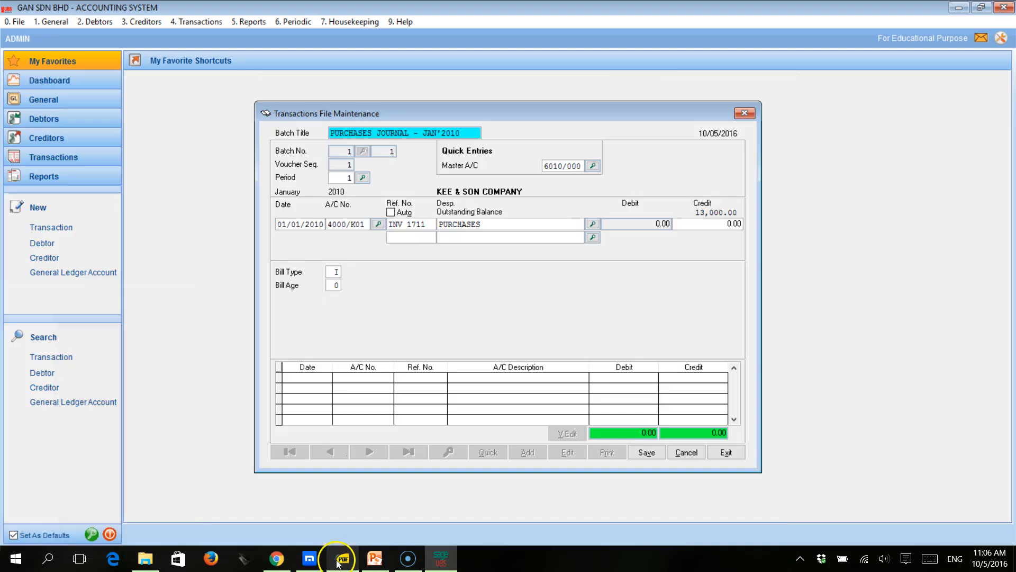
left_click(339, 562)
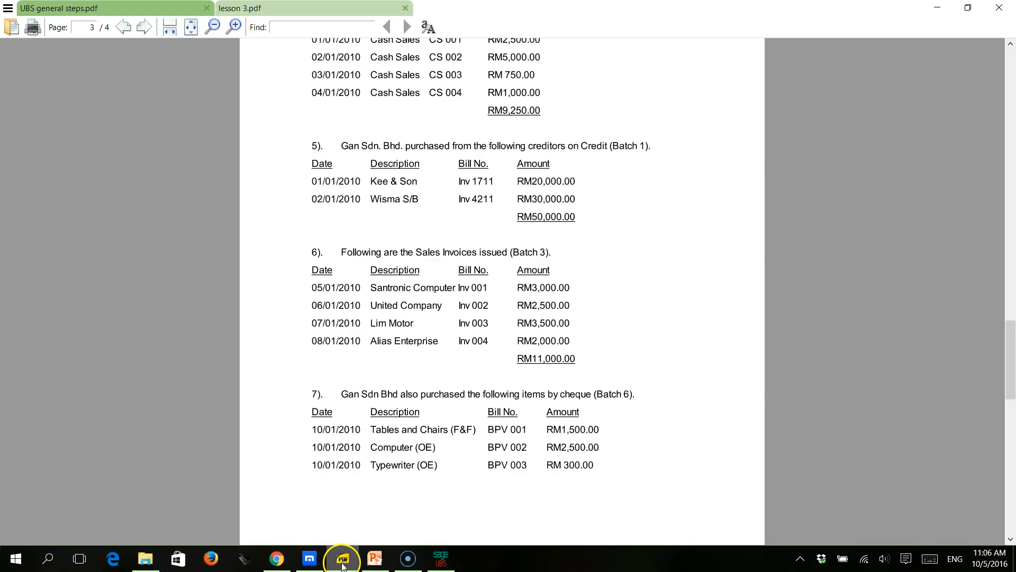
left_click(343, 562)
type("200,0")
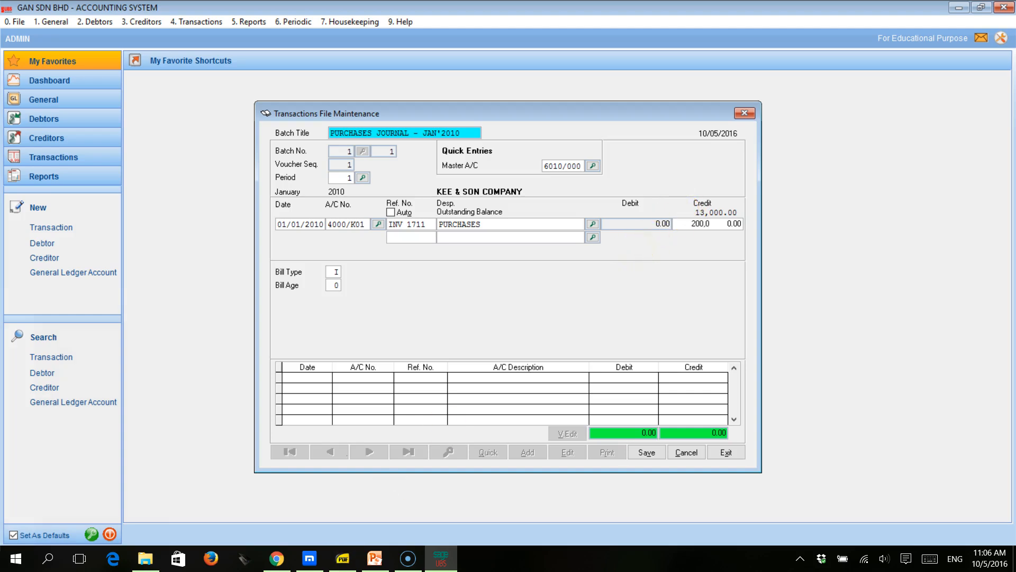
type("00")
key("Return")
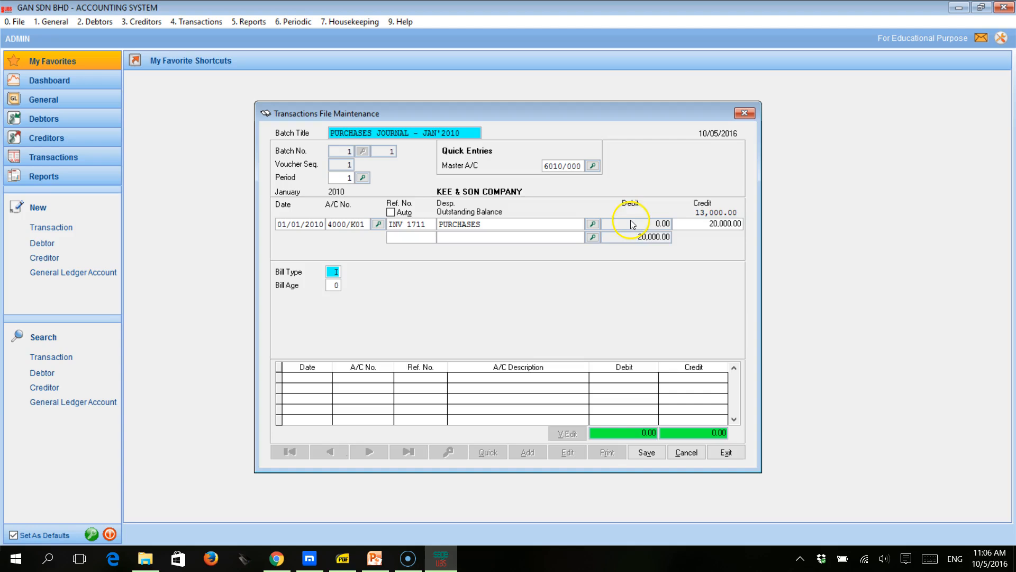
left_click(646, 454)
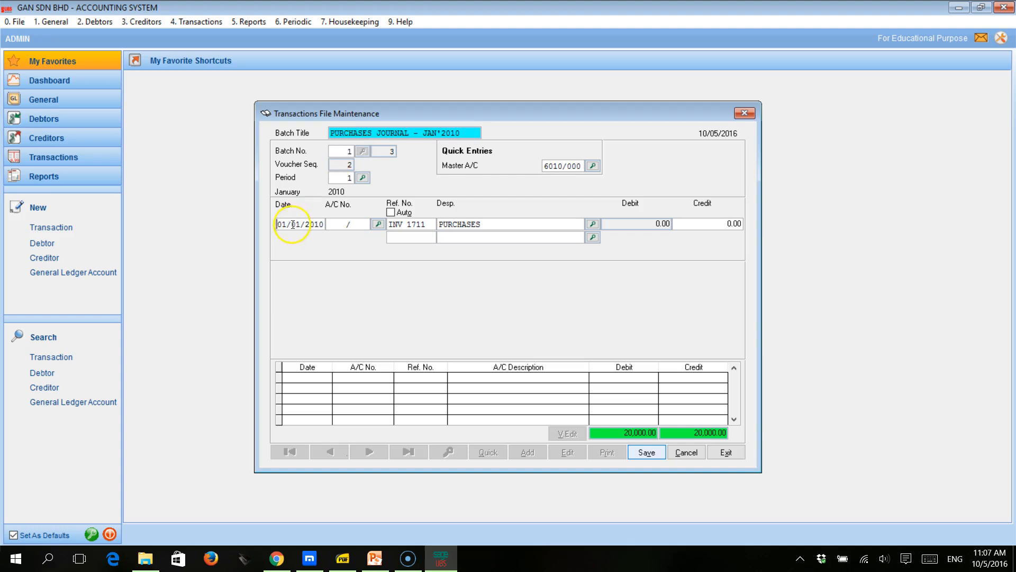
Check the second credit purchase in lesson 3.pdf, date the new entry 02/01/2010, and assign it to WISMA SDN BHD, 4000/W01
left_click(352, 564)
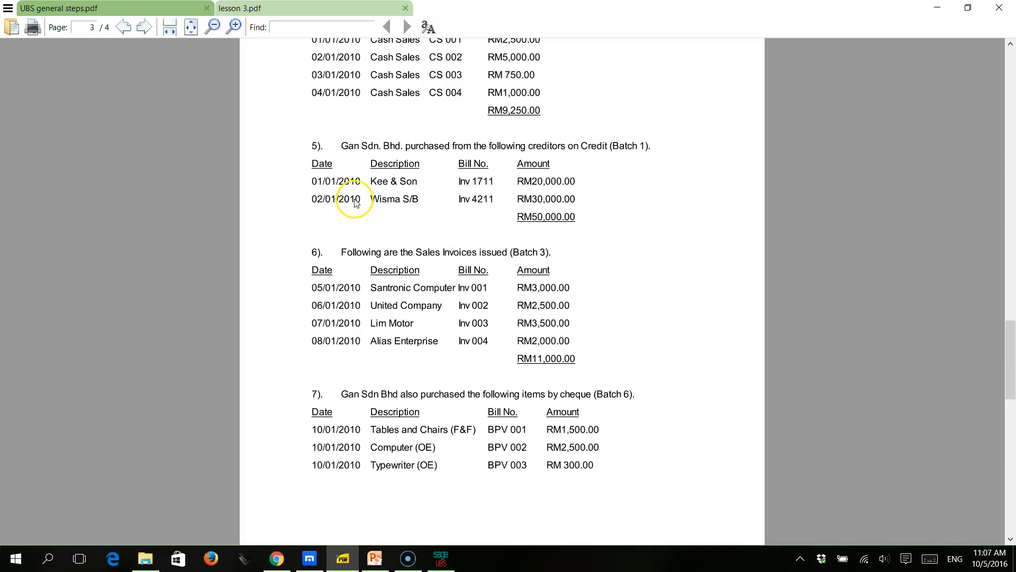
left_click(440, 560)
type("02")
key("Return")
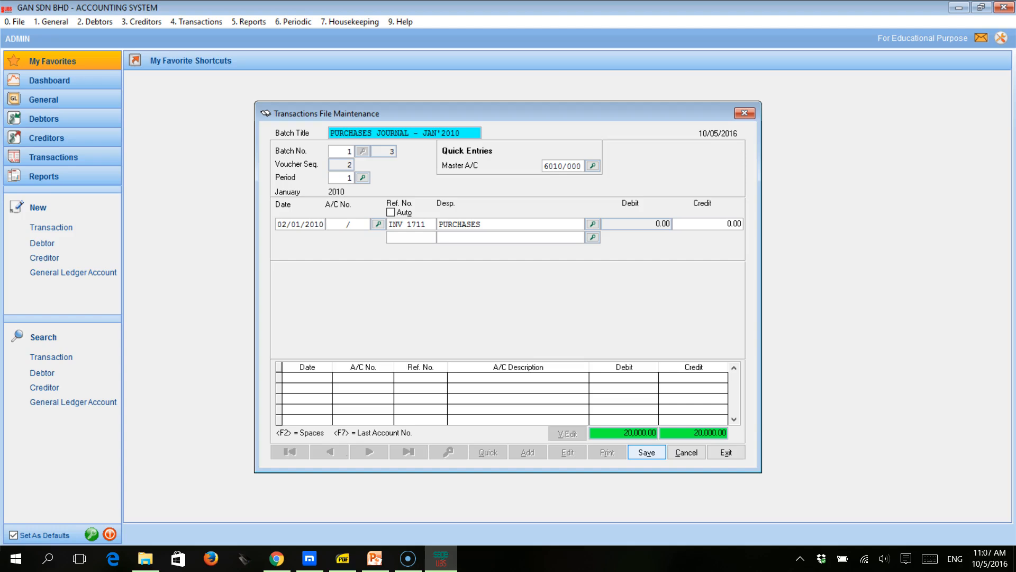
key("Return")
left_click(392, 247)
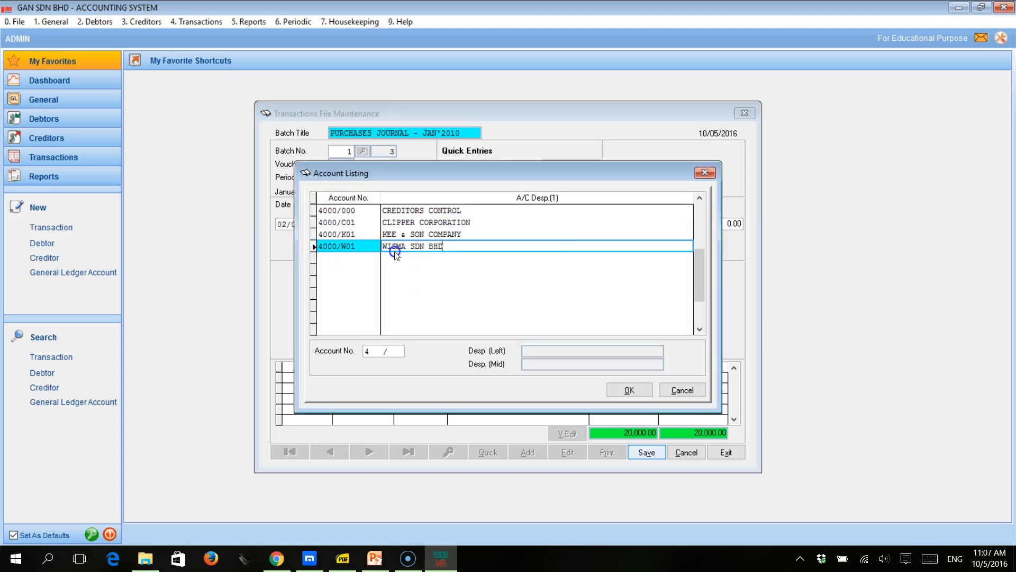
left_click(617, 390)
Check the Wisma bill number in lesson 3.pdf and change the entry's reference number to INV 4211
left_click(412, 223)
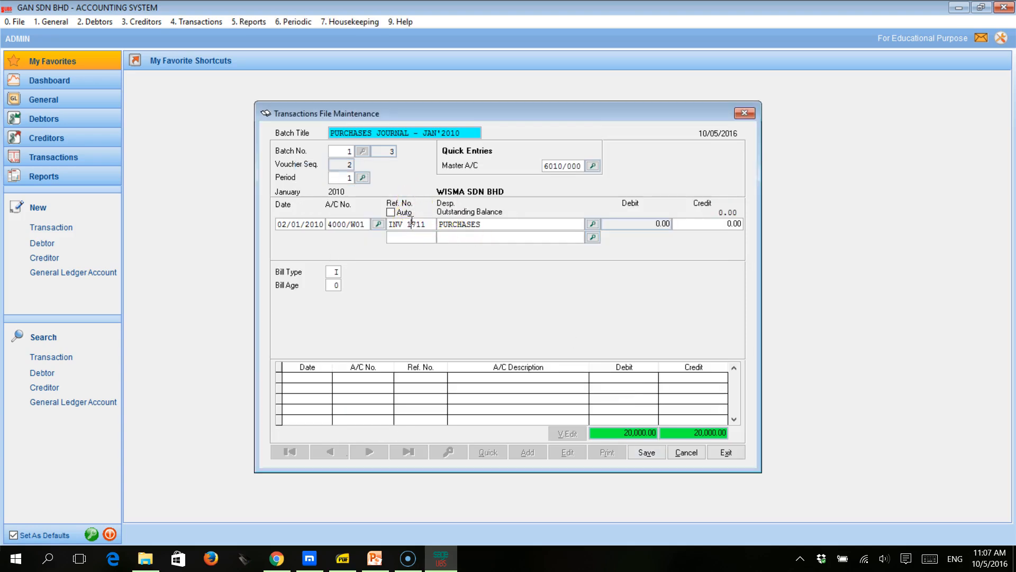
left_click(351, 564)
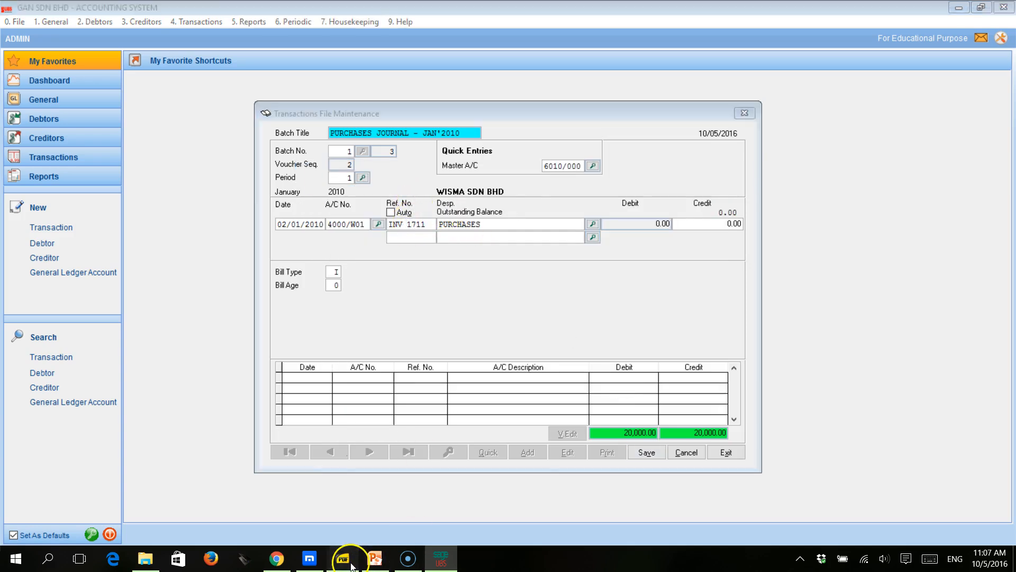
left_click(350, 564)
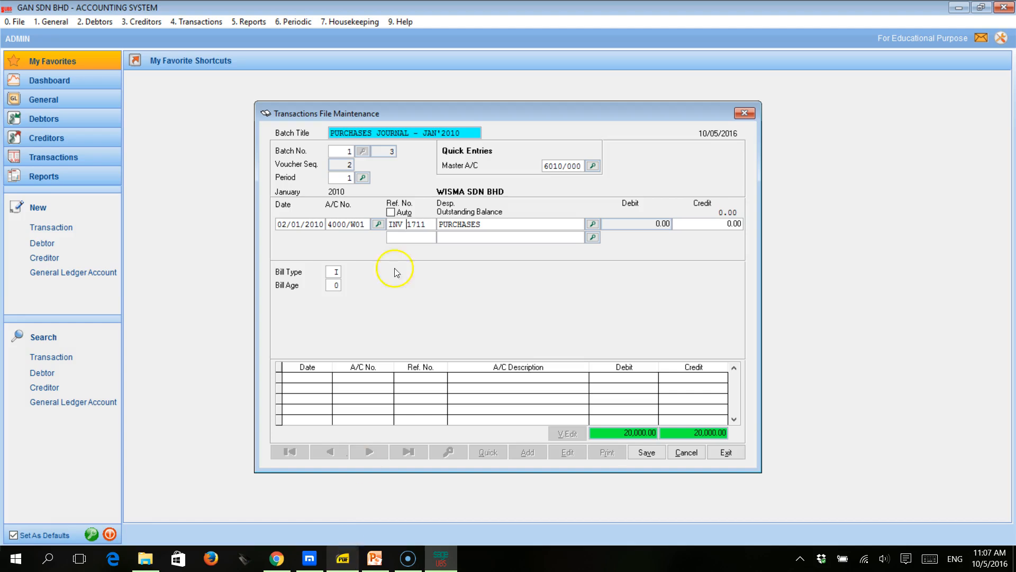
left_click(406, 224)
type("42")
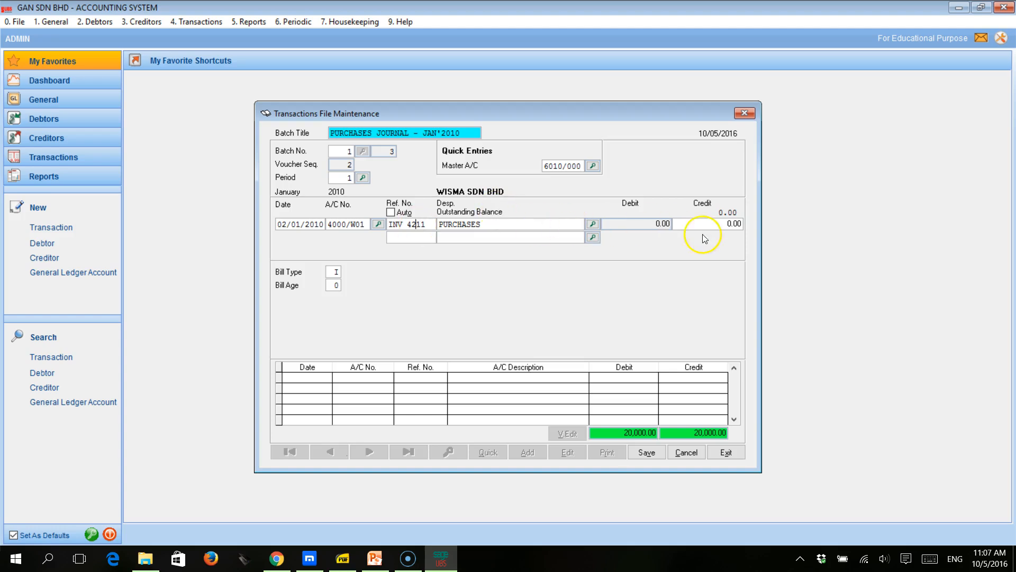
Check the Wisma amount in lesson 3.pdf, credit the entry with 30,000.00, and save it
left_click(687, 224)
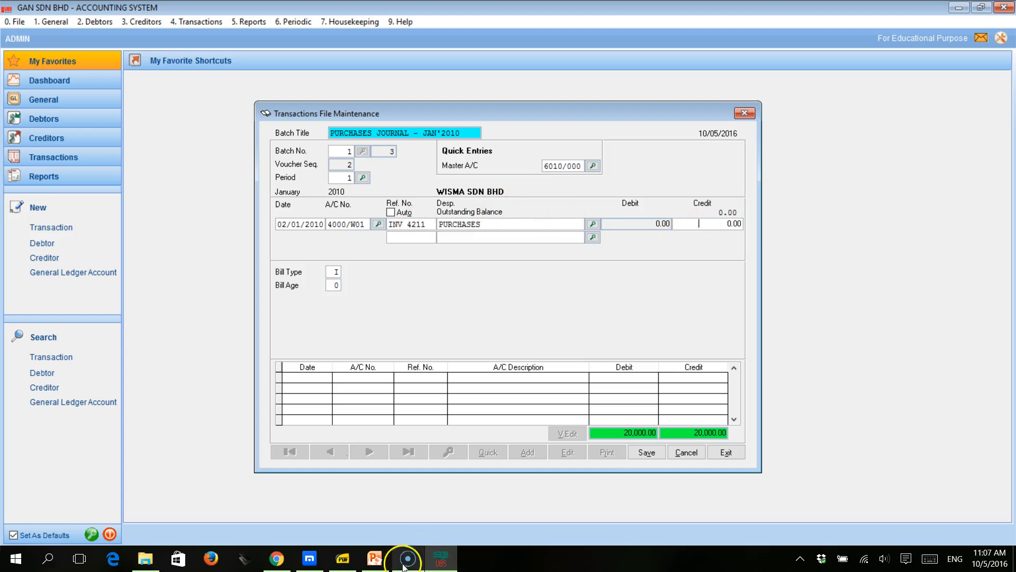
left_click(350, 565)
left_click(351, 563)
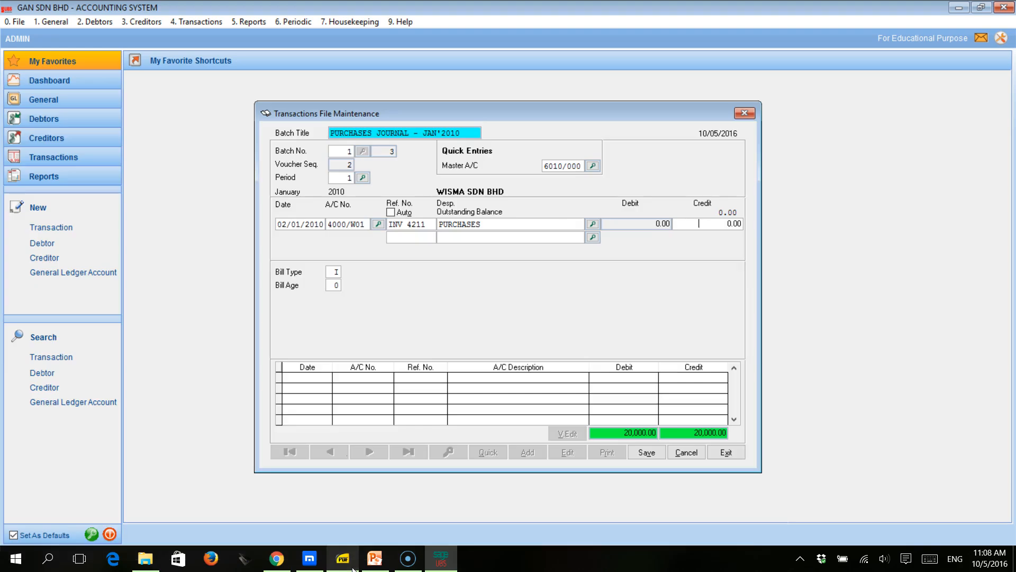
type("30,000")
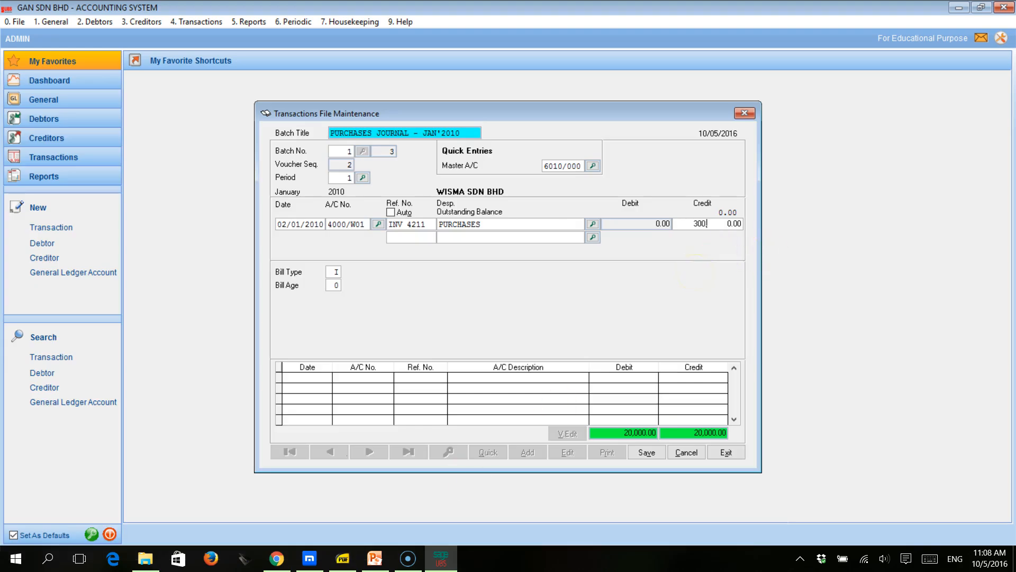
type(".00")
key("Return")
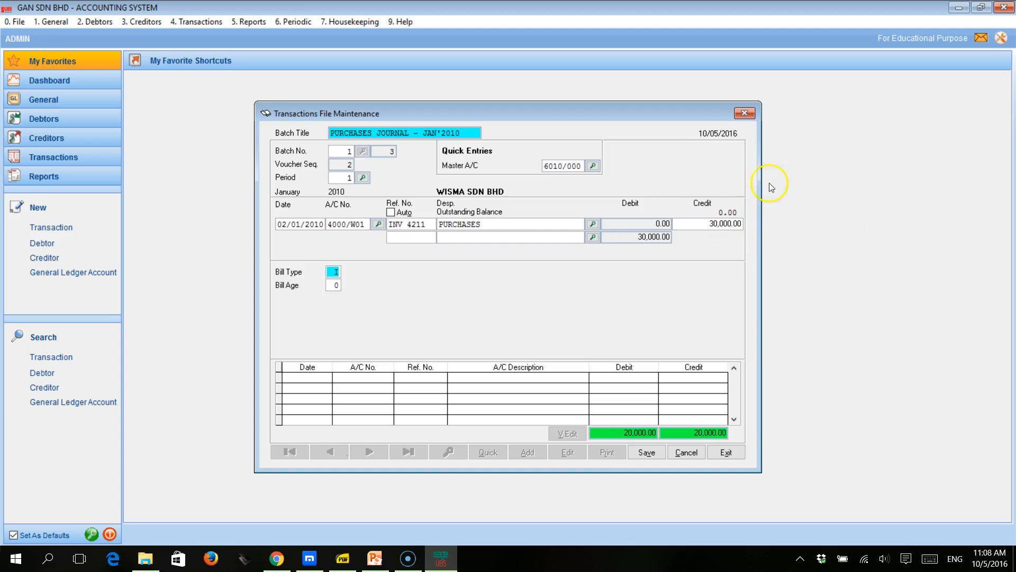
left_click(641, 456)
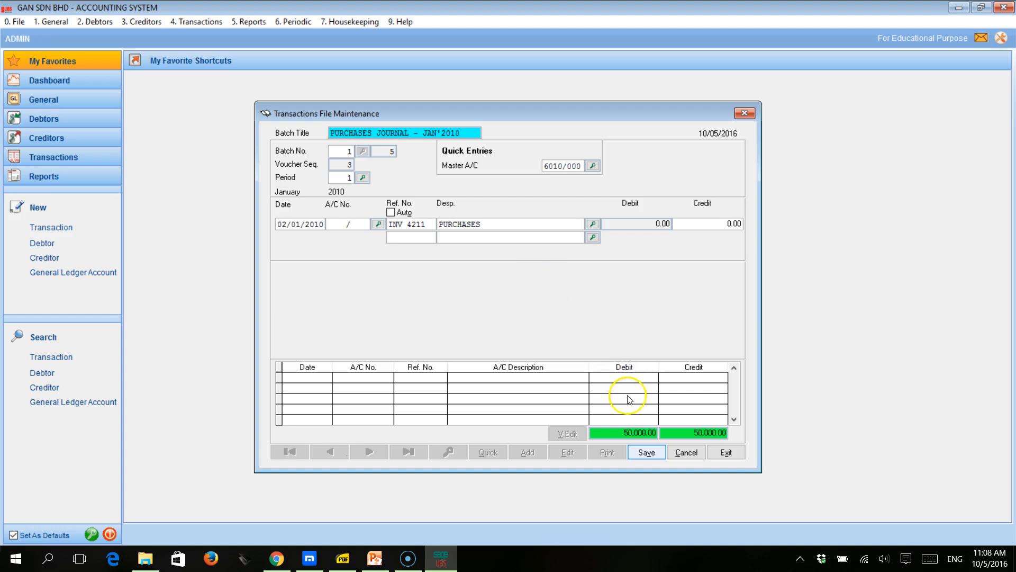
Cancel the blank follow-on entry, review the recorded batch 1 purchases, and go on to the batch 7 cash receipts
left_click(684, 454)
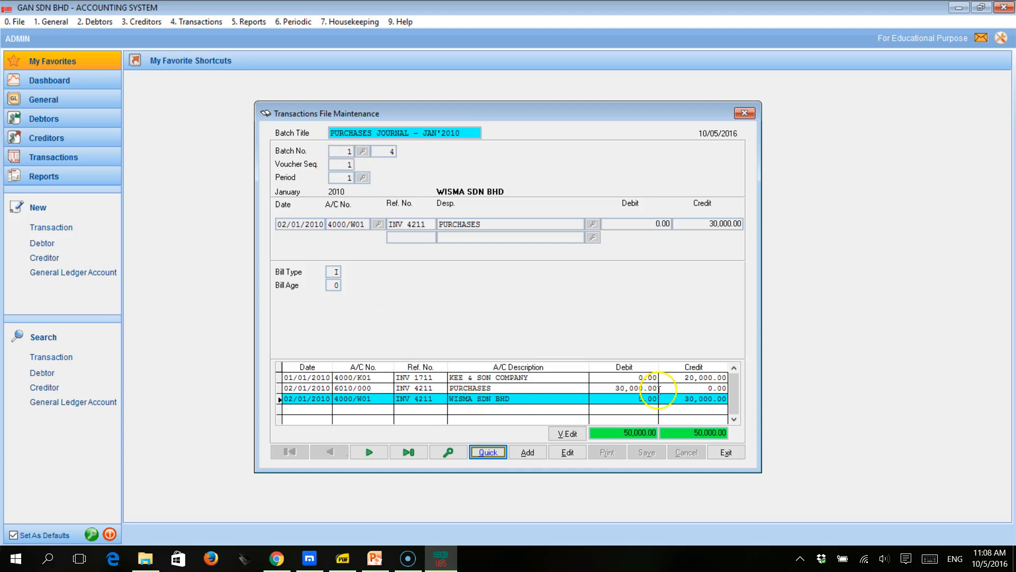
left_click(734, 367)
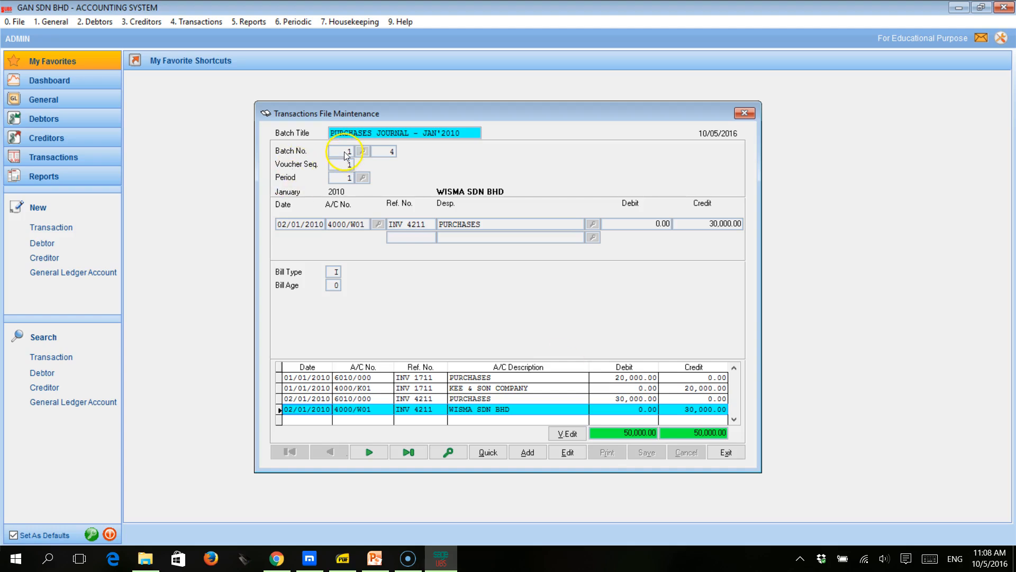
left_click(368, 453)
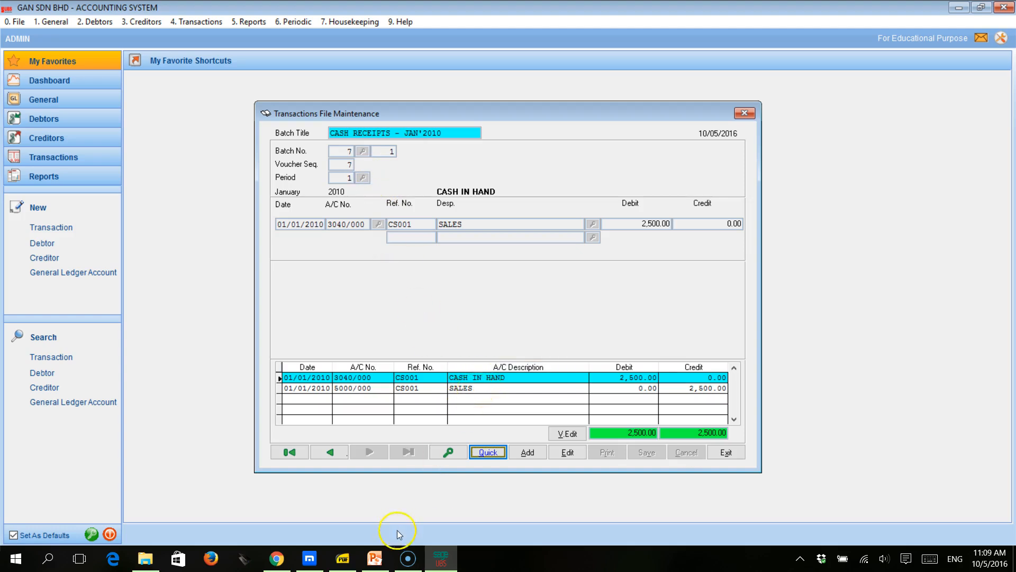
Check the remaining sales invoices (Batch 3) and cheque purchases (Batch 6) in lesson 3.pdf, and return to the accounting system
left_click(343, 558)
scroll(399, 339, "down", 8)
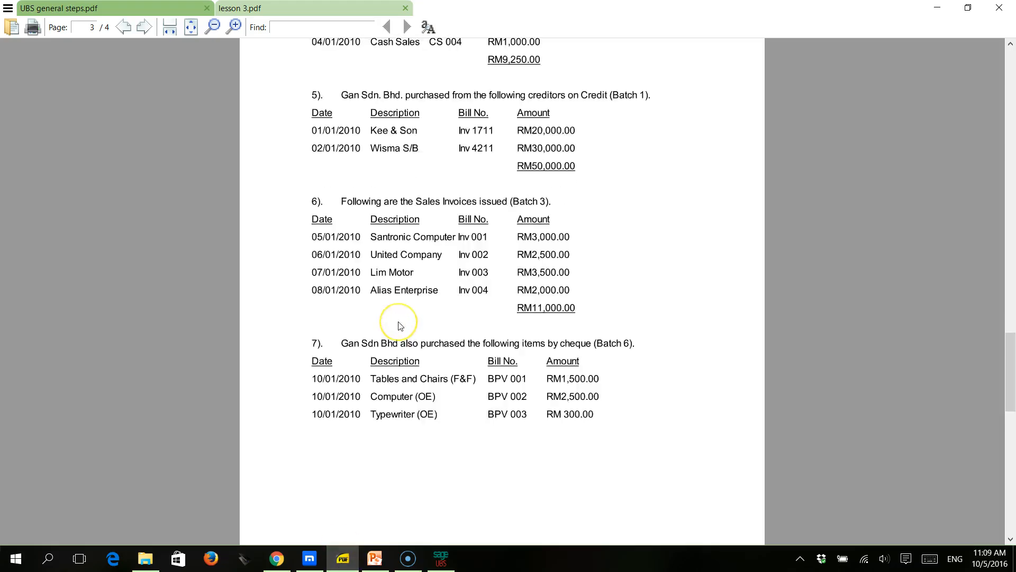
scroll(399, 322, "up", 7)
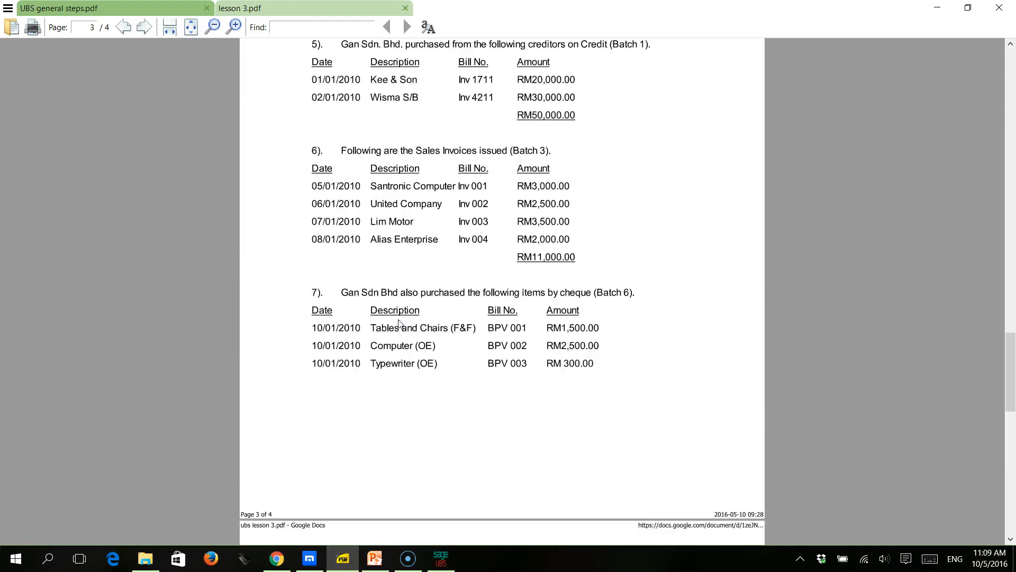
left_click(442, 560)
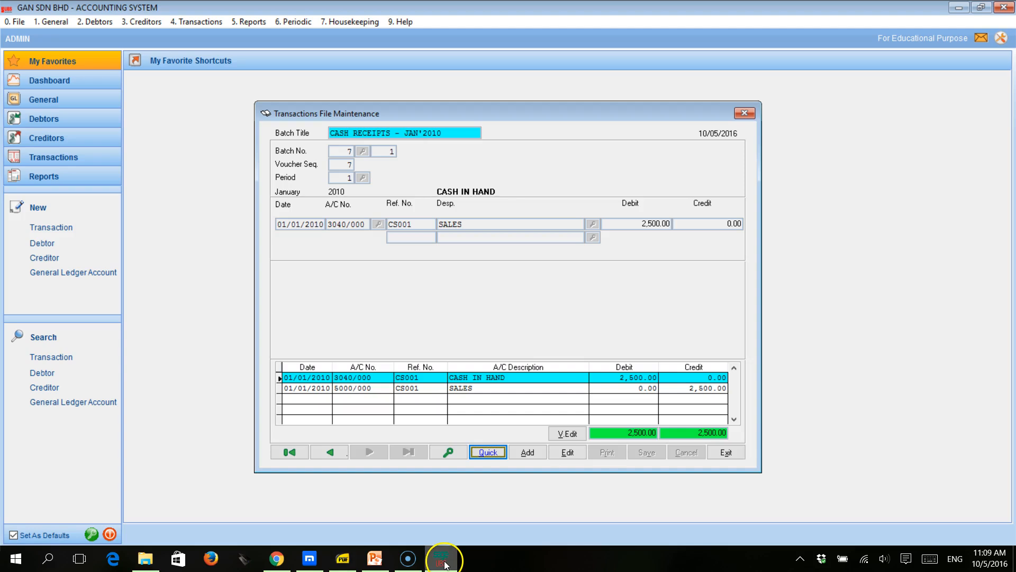